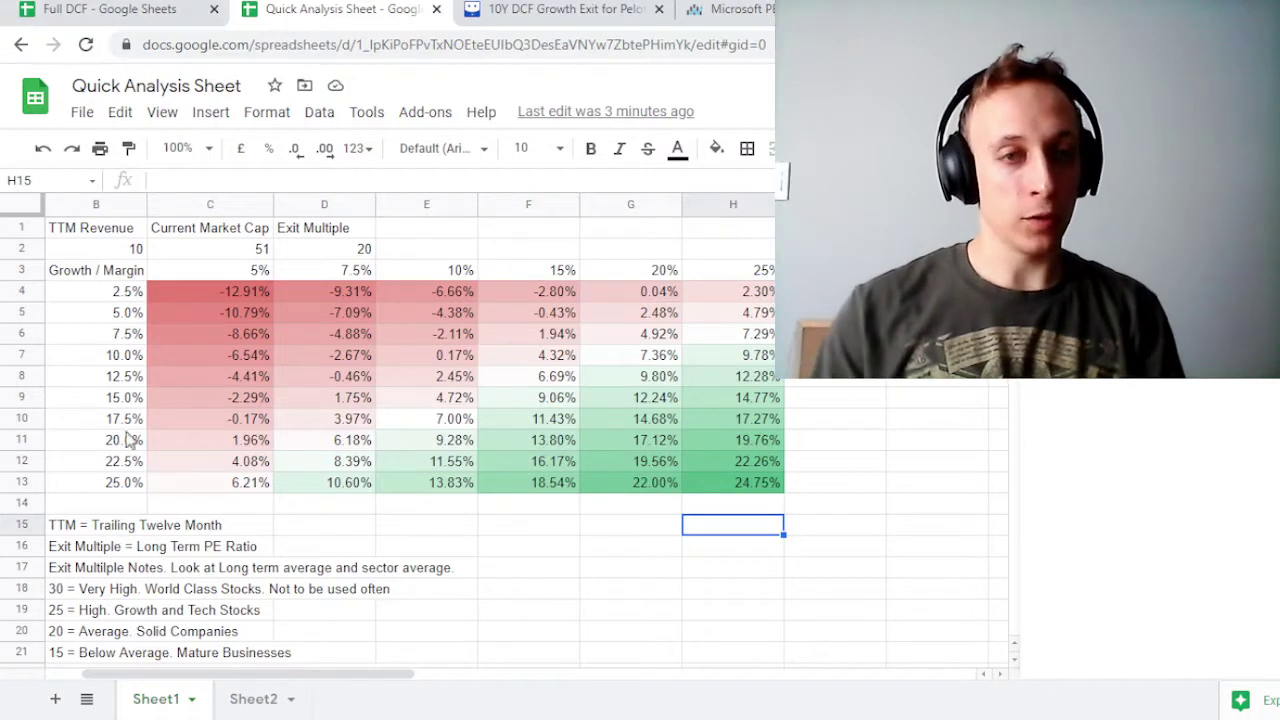
Step: Review the TTM revenue, market cap header, growth-rate column, margin row and the E10 and F5 formulas
{"action": "left_click", "coordinate": [117, 251]}
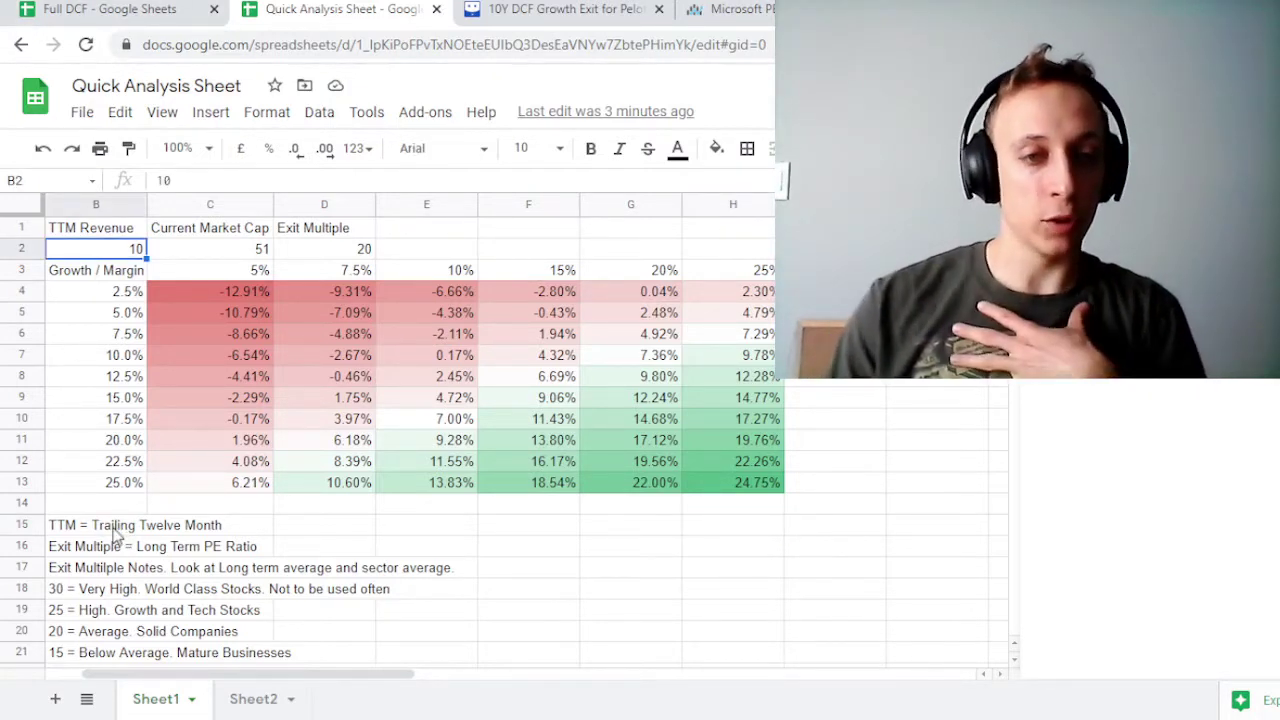
{"action": "left_click", "coordinate": [197, 234]}
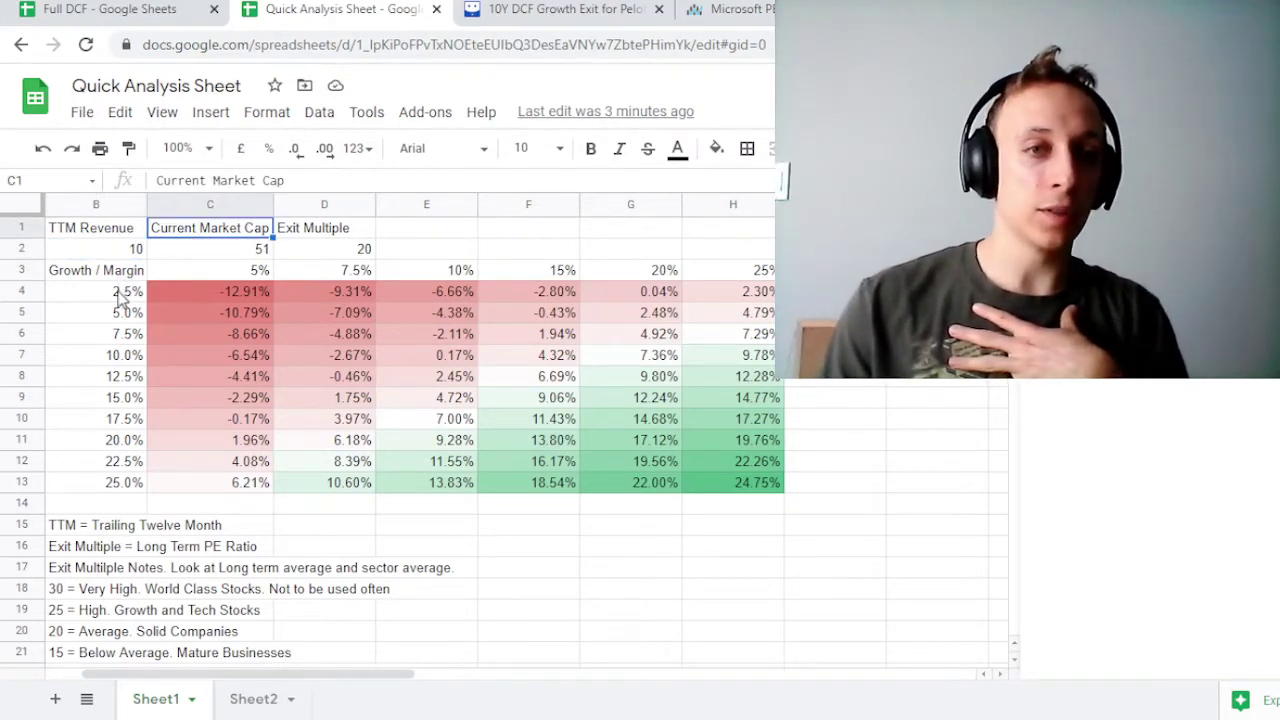
{"action": "left_click_drag", "start_coordinate": [118, 297], "coordinate": [114, 484]}
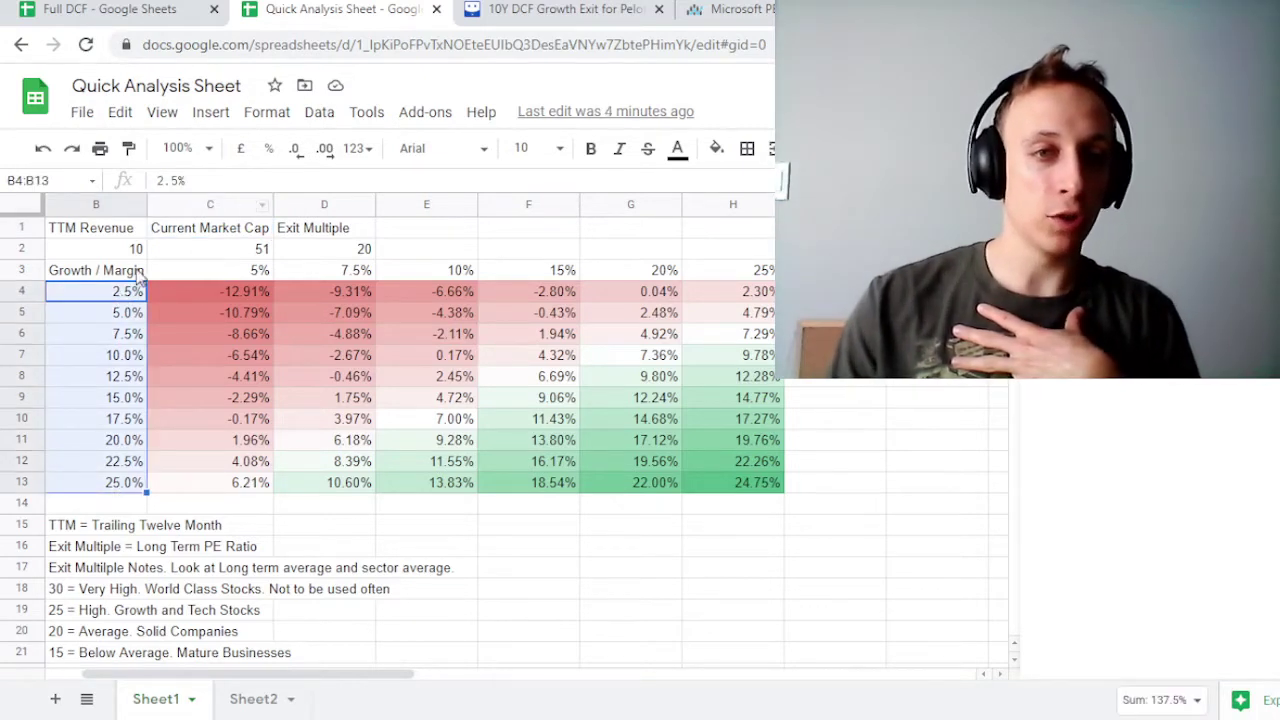
{"action": "left_click_drag", "start_coordinate": [138, 276], "coordinate": [765, 285]}
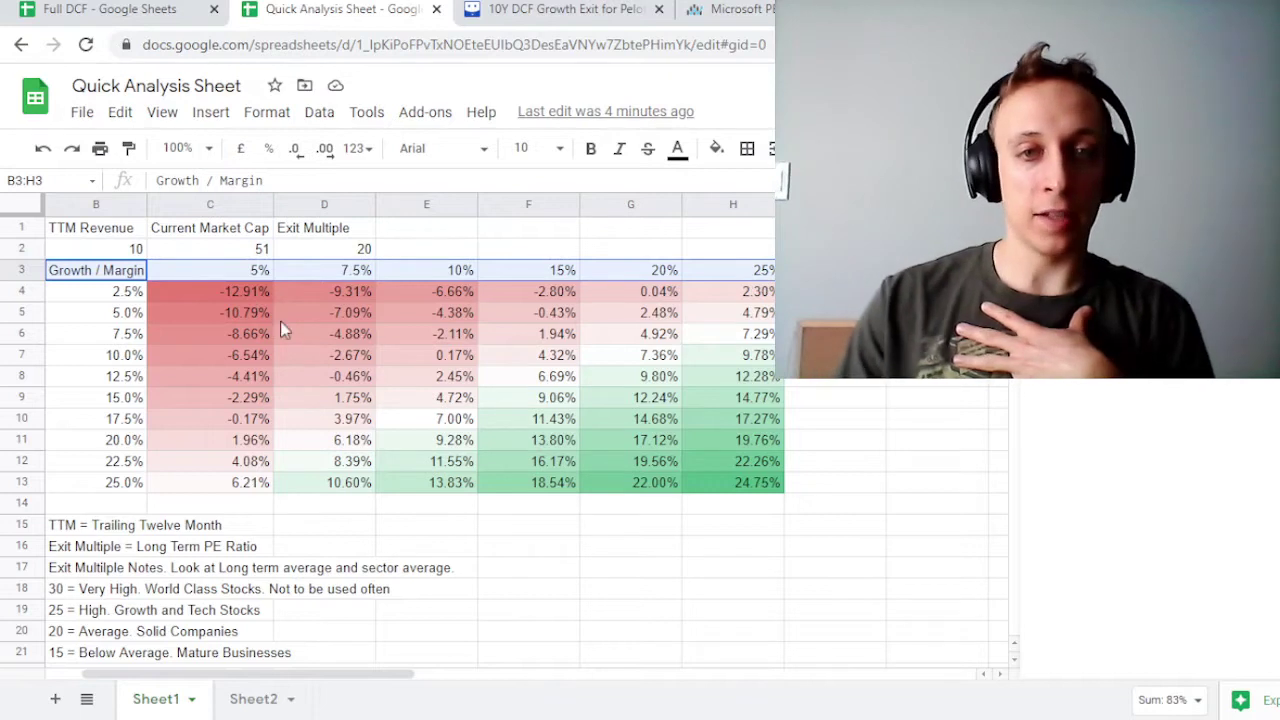
{"action": "left_click", "coordinate": [461, 424]}
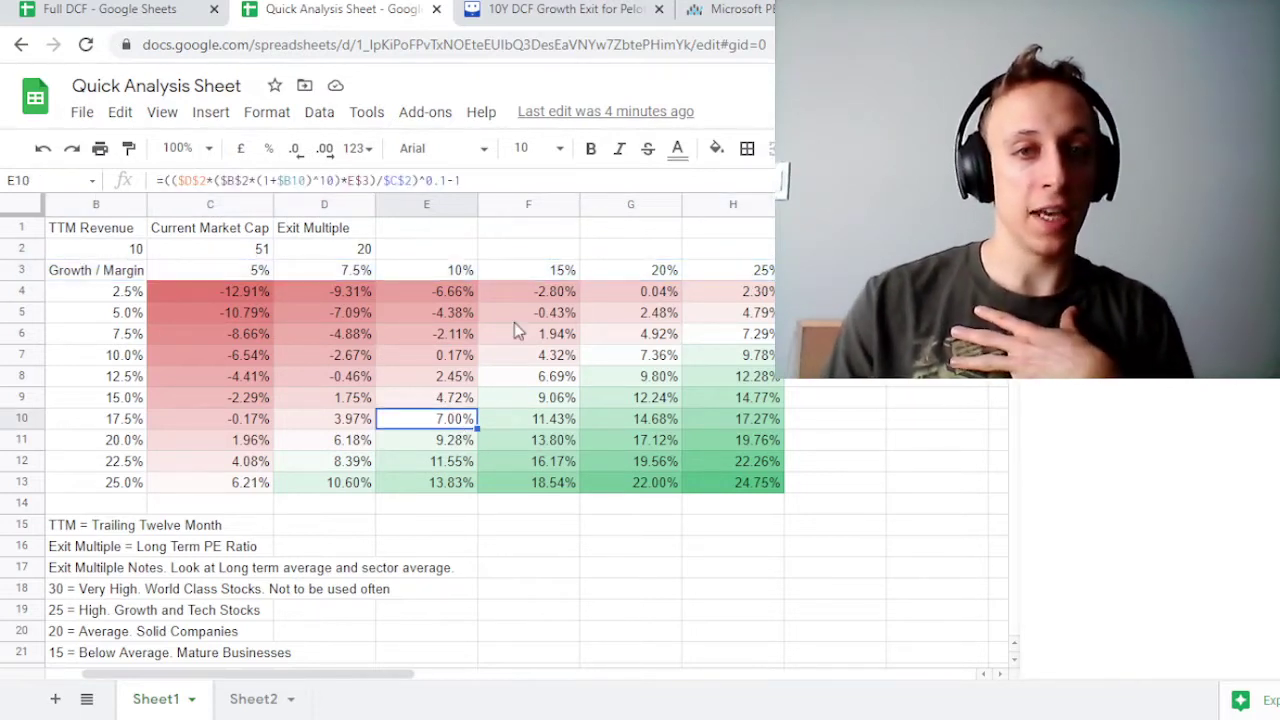
{"action": "left_click", "coordinate": [515, 318]}
Step: Try an exit multiple of 25 in D2, then restore it to 20
{"action": "left_click", "coordinate": [316, 252]}
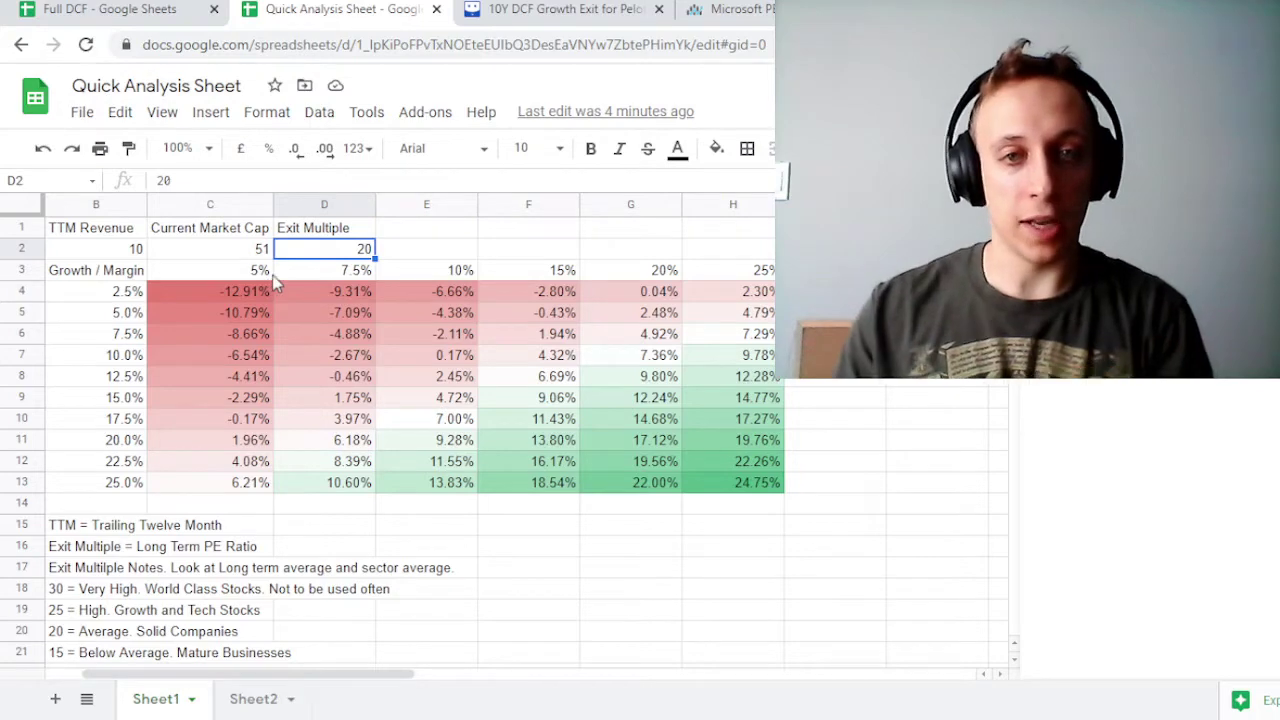
{"action": "type", "text": "25"}
{"action": "key", "text": "Return"}
{"action": "key", "text": "Up"}
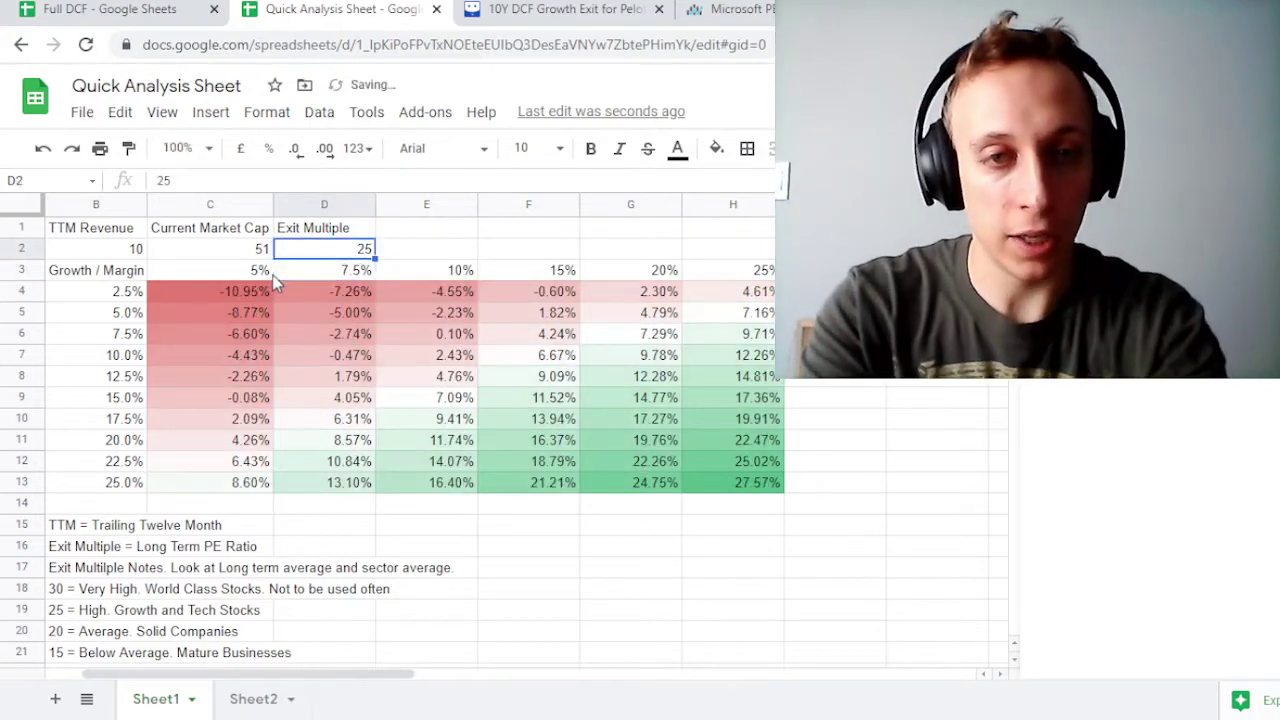
{"action": "type", "text": "20"}
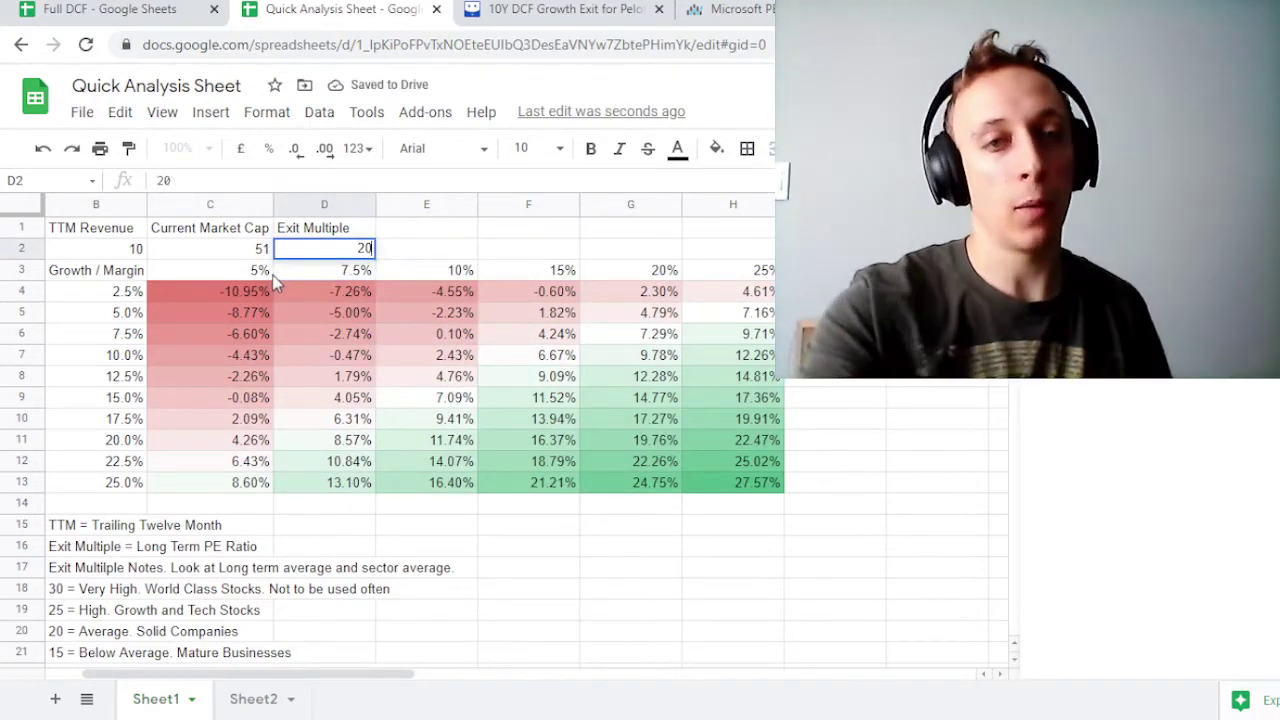
{"action": "key", "text": "Return"}
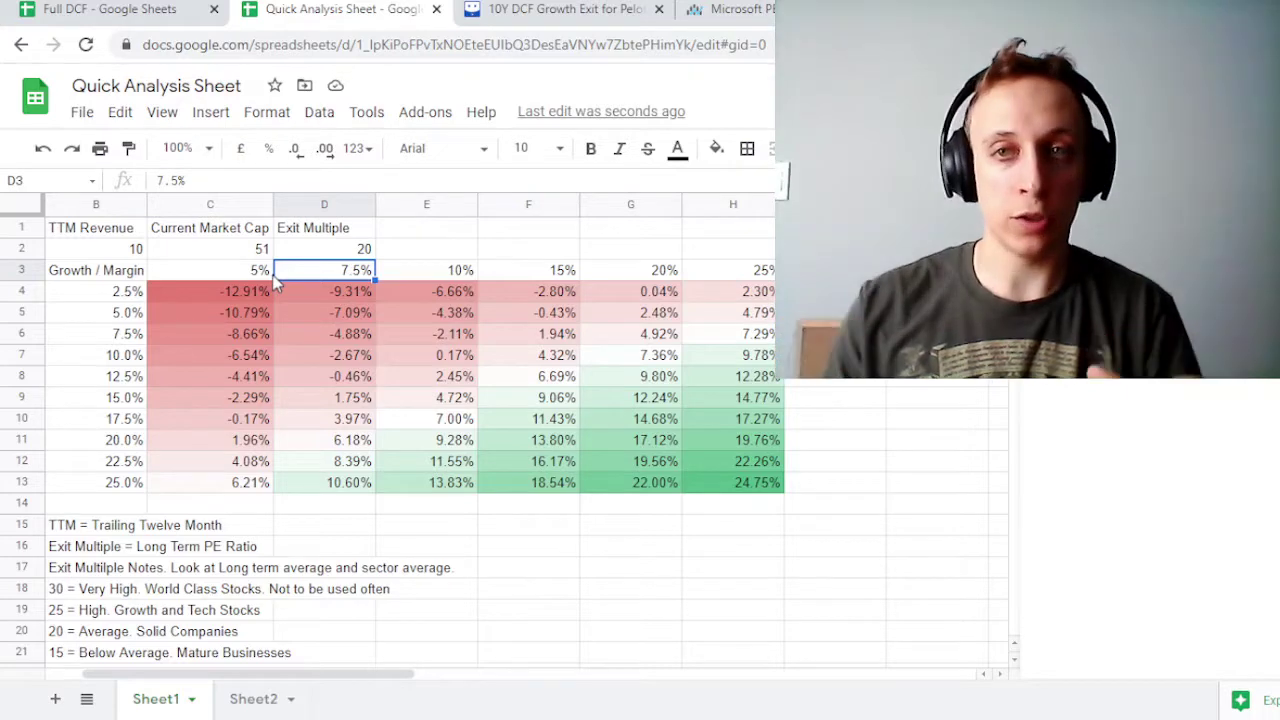
Step: In a new tab, search 'tesla pe ratio' then 'tesla stock' and select Tesla's P/E of 340.45
{"action": "key", "text": "ctrl+t"}
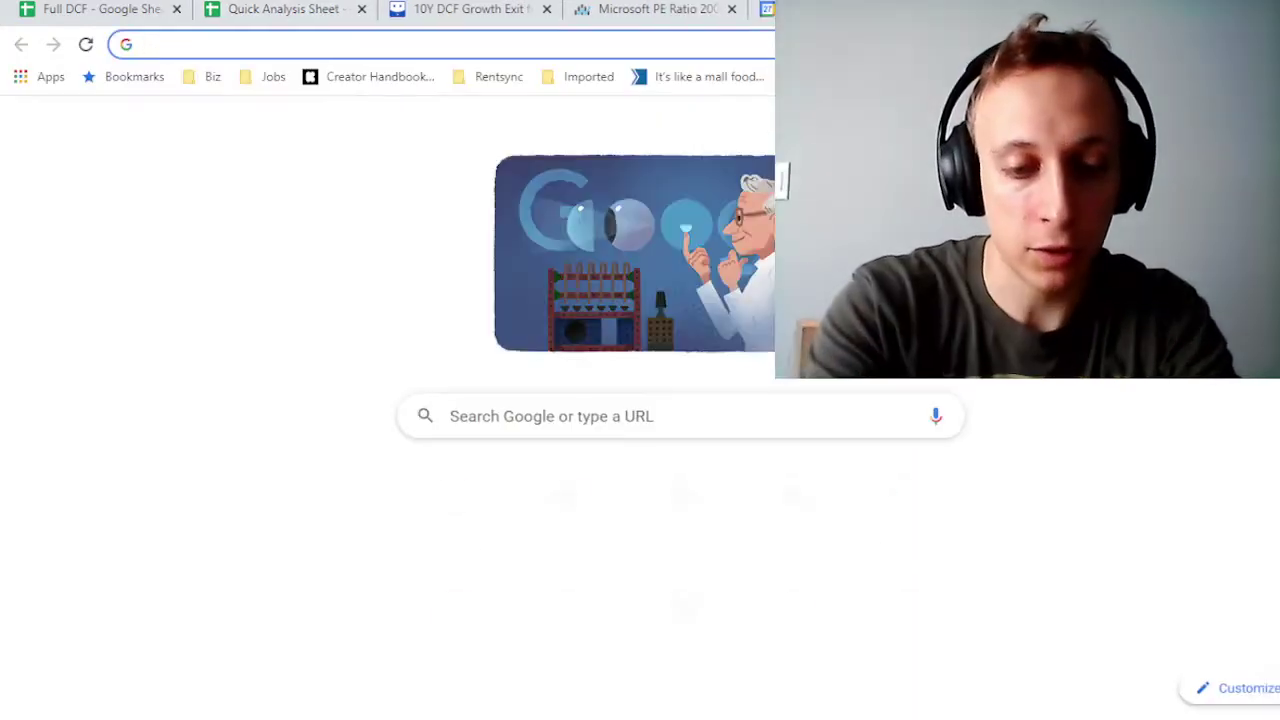
{"action": "type", "text": "tesla"}
{"action": "key", "text": "Return"}
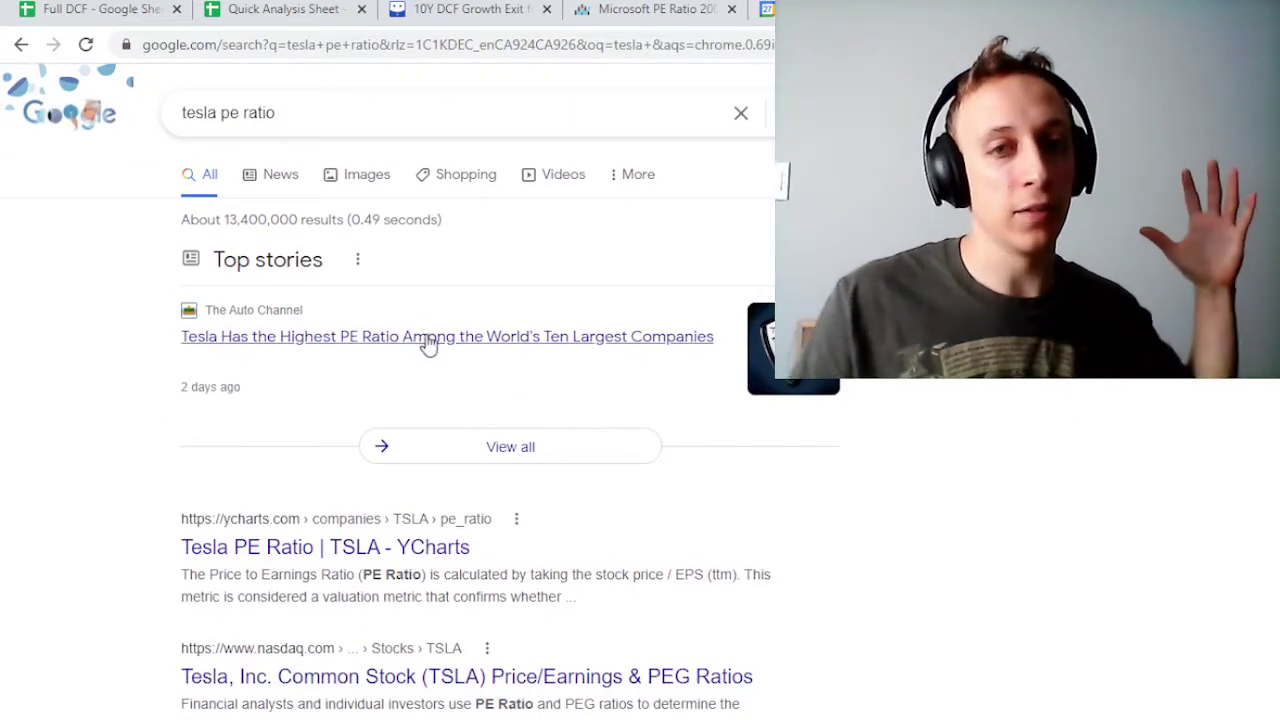
{"action": "left_click_drag", "start_coordinate": [219, 112], "coordinate": [400, 129]}
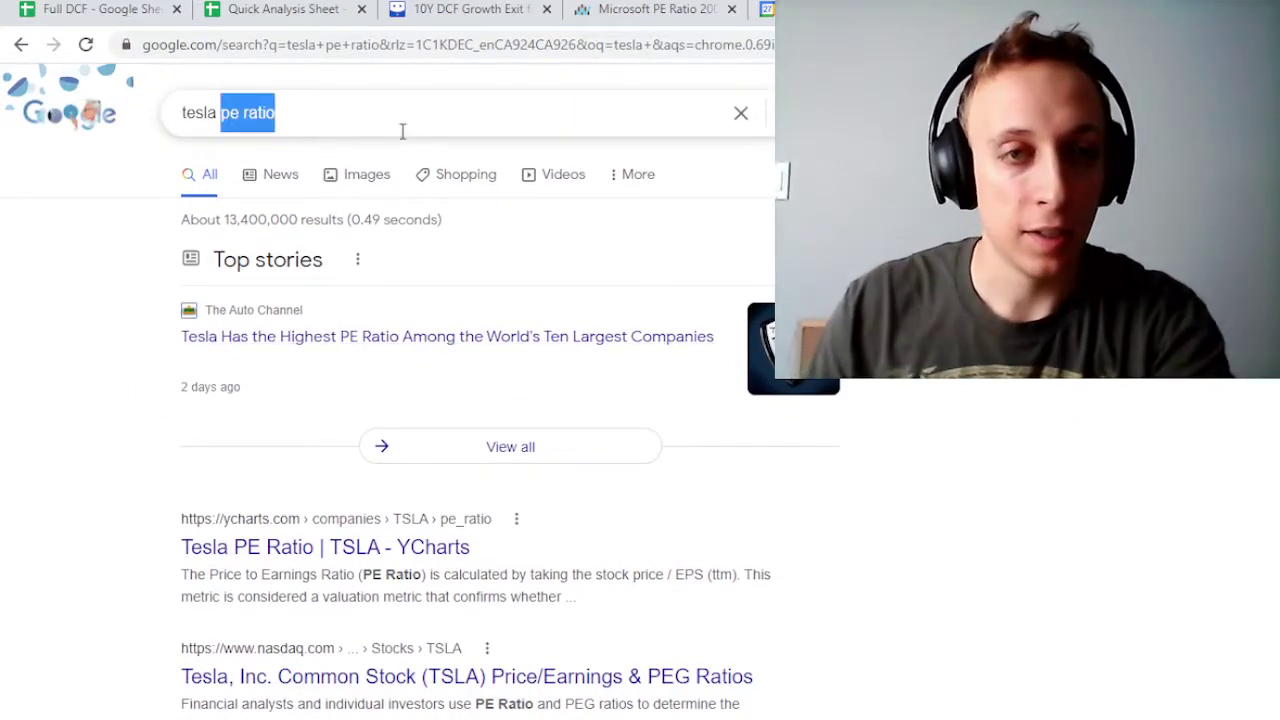
{"action": "type", "text": "stock"}
{"action": "key", "text": "Return"}
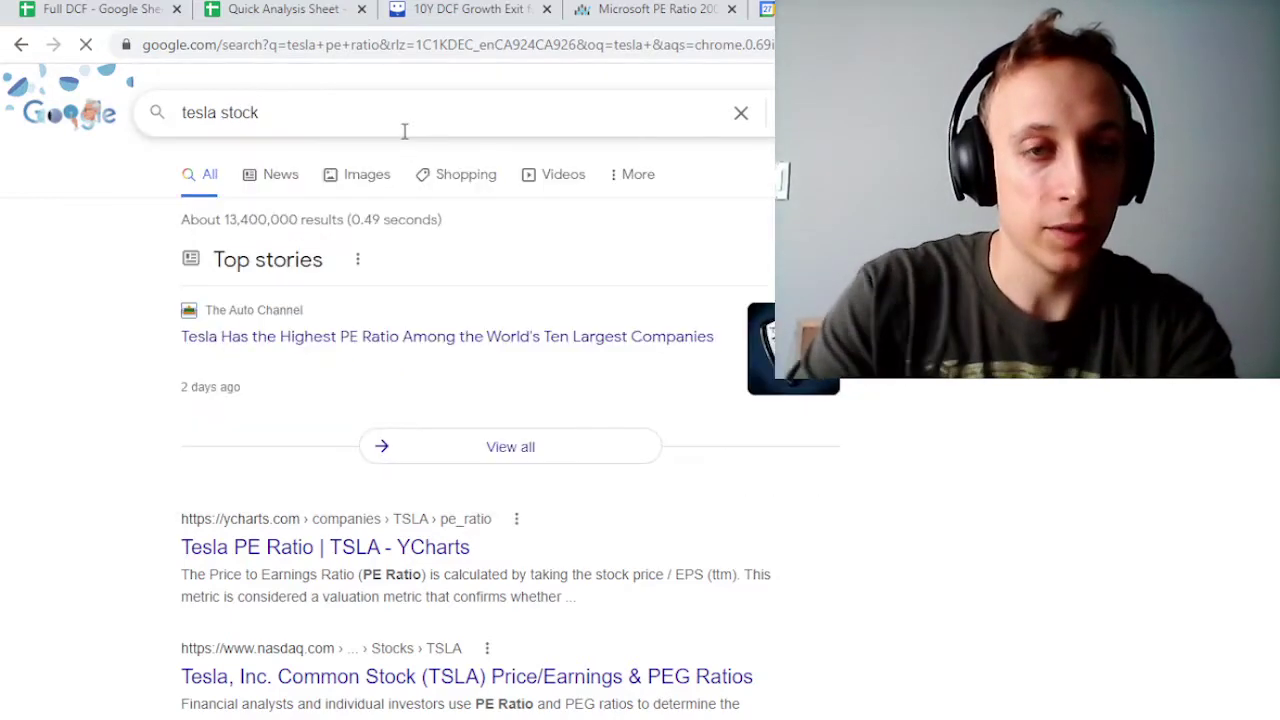
{"action": "scroll", "coordinate": [500, 404], "scroll_direction": "down", "scroll_amount": 2}
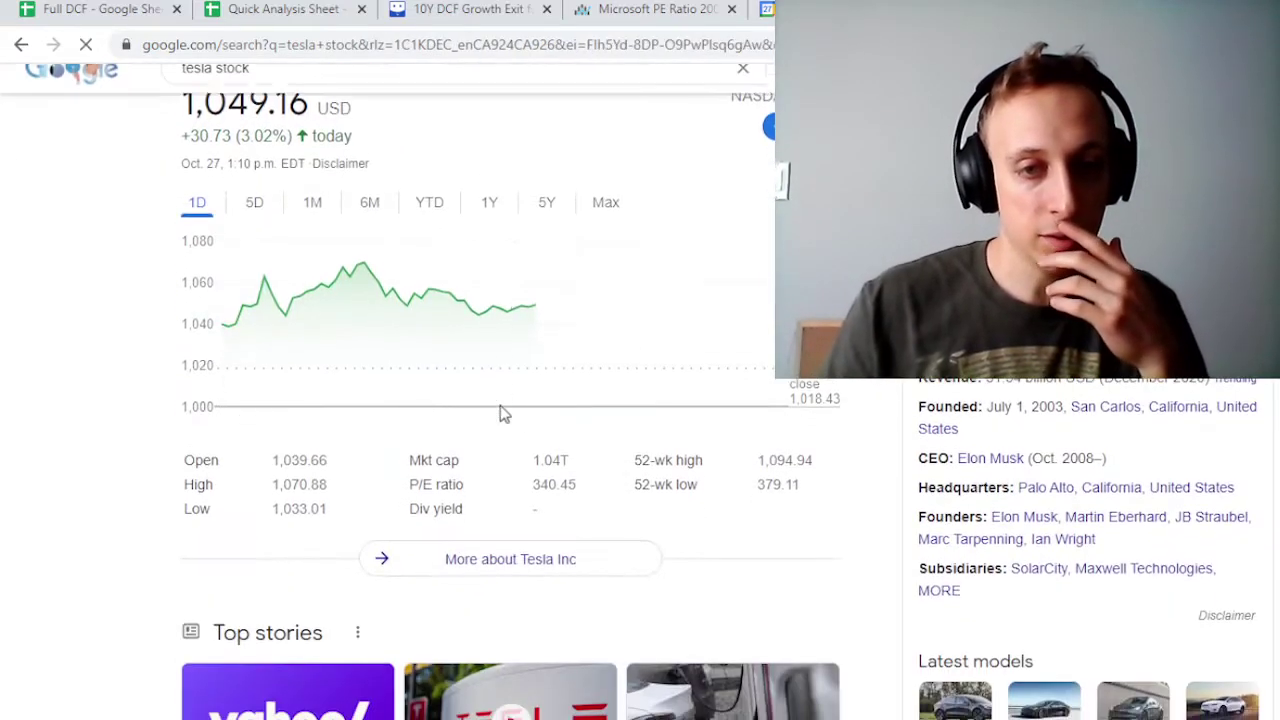
{"action": "double_click", "coordinate": [552, 484]}
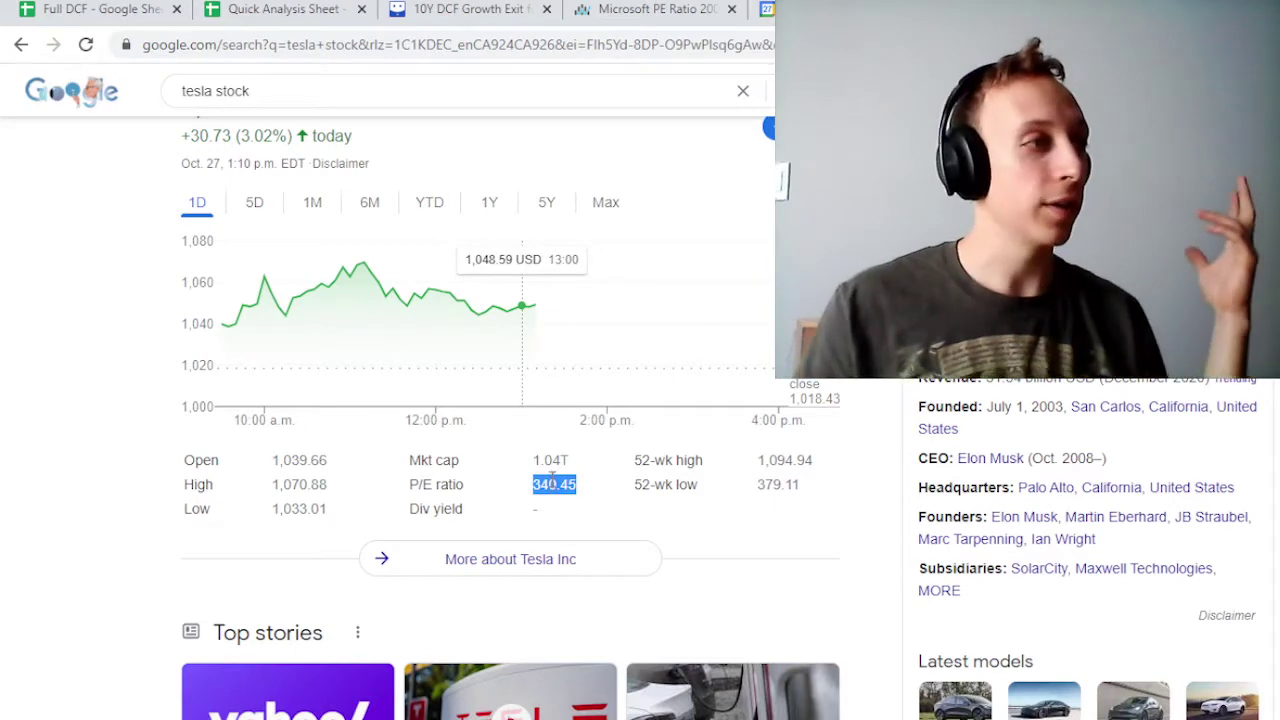
{"action": "scroll", "coordinate": [552, 484], "scroll_direction": "up", "scroll_amount": 2}
Step: Search 'toyota stock' and select Toyota's P/E ratio of 9.46
{"action": "double_click", "coordinate": [192, 114]}
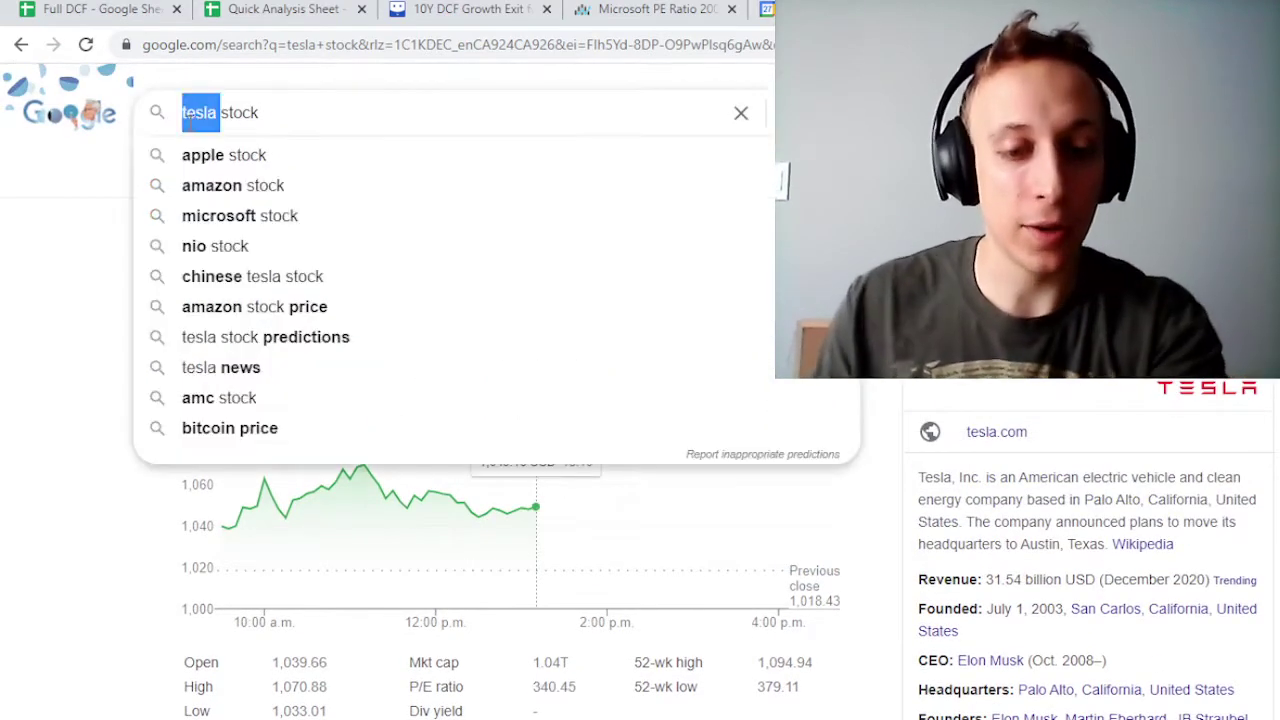
{"action": "type", "text": "toy"}
{"action": "type", "text": "ota"}
{"action": "key", "text": "Return"}
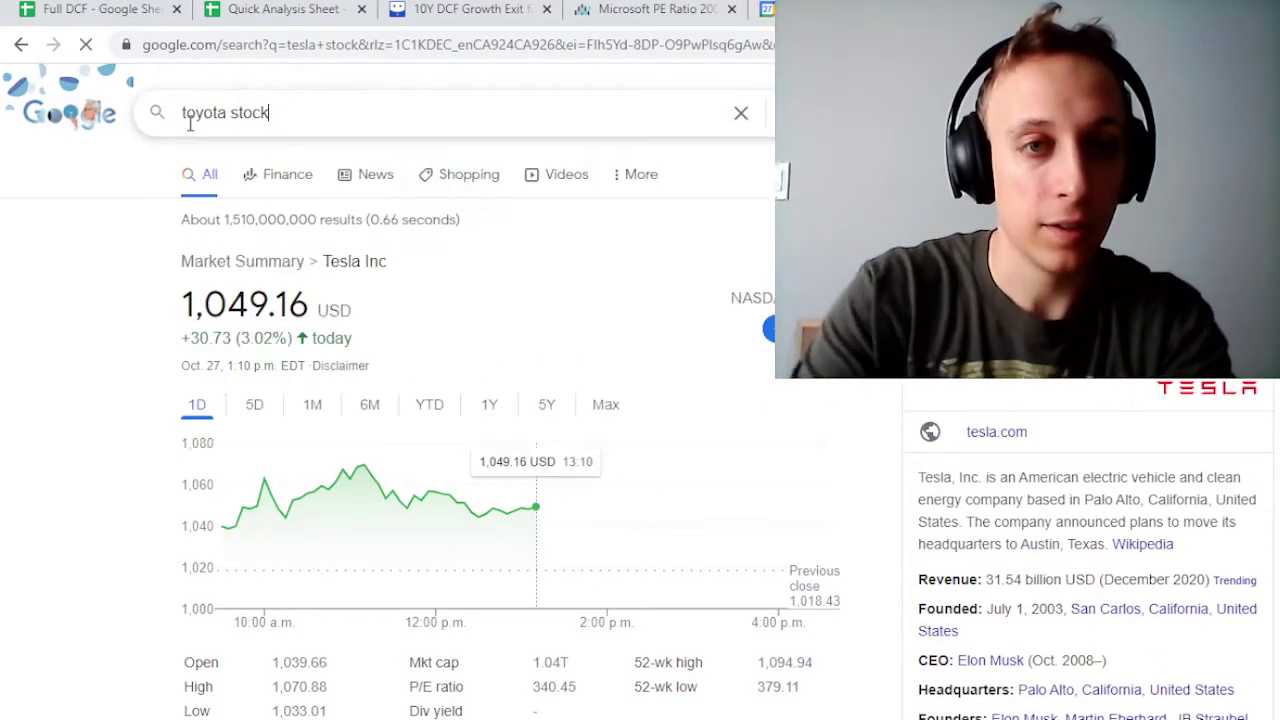
{"action": "scroll", "coordinate": [393, 345], "scroll_direction": "down", "scroll_amount": 1}
{"action": "scroll", "coordinate": [460, 480], "scroll_direction": "down", "scroll_amount": 1}
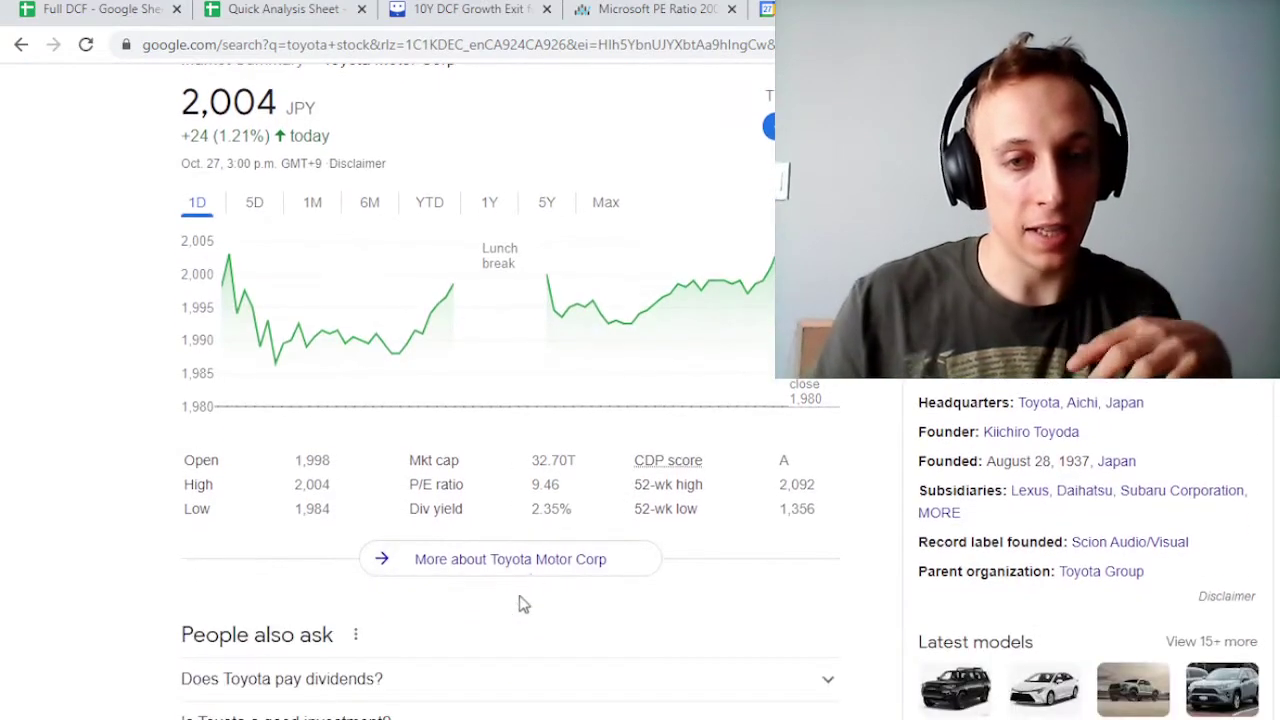
{"action": "double_click", "coordinate": [545, 484]}
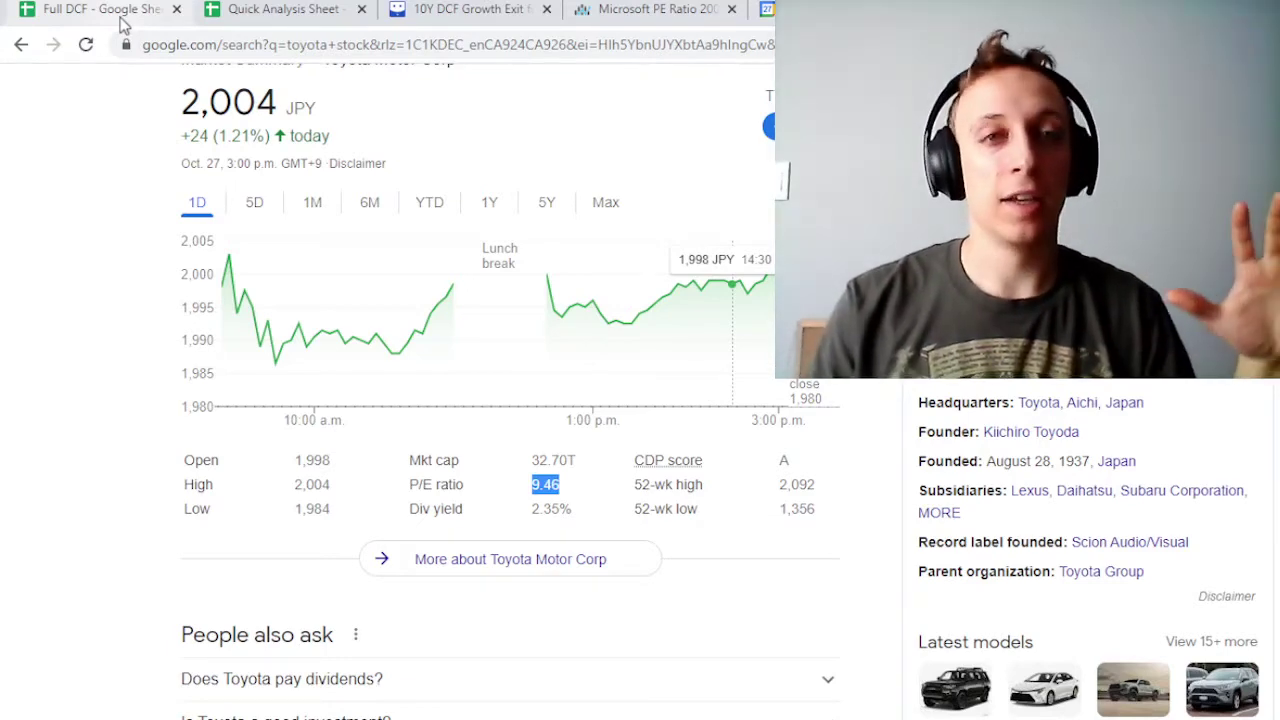
Step: Pass through Full DCF back to the Quick Analysis Sheet; review the '30 = Very High' and '10 = Low' notes
{"action": "left_click", "coordinate": [120, 12]}
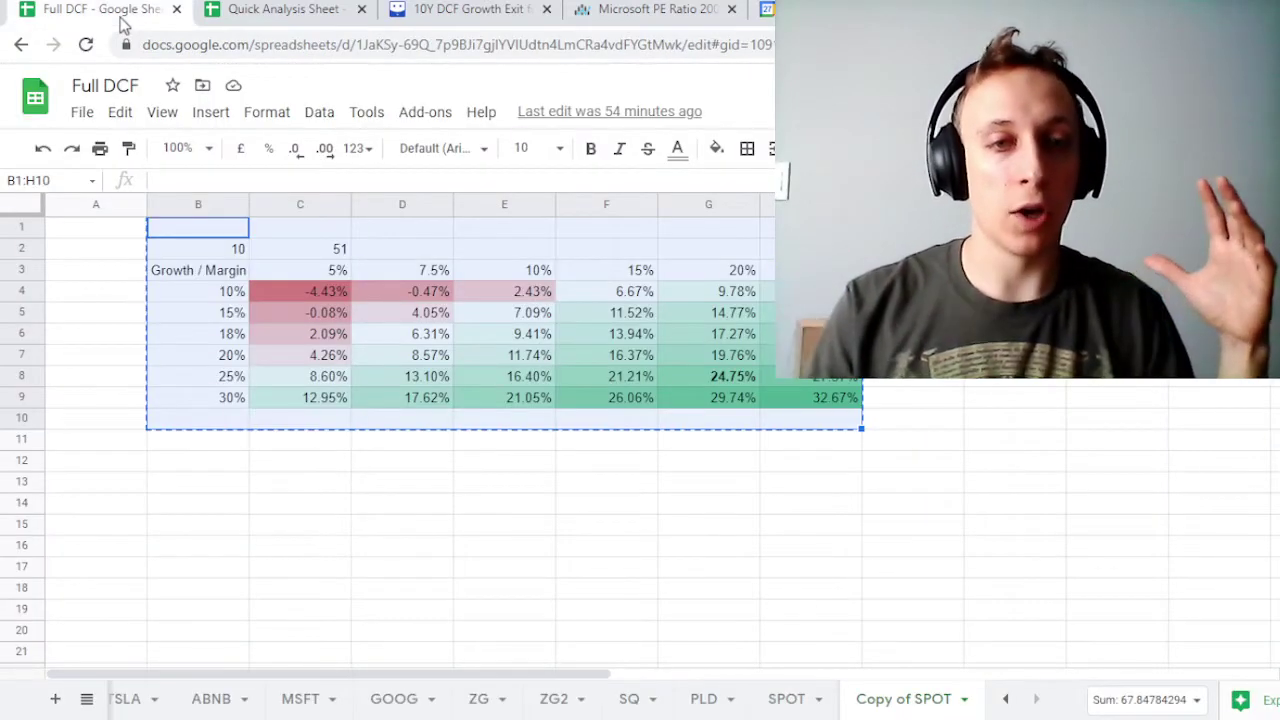
{"action": "left_click", "coordinate": [238, 24]}
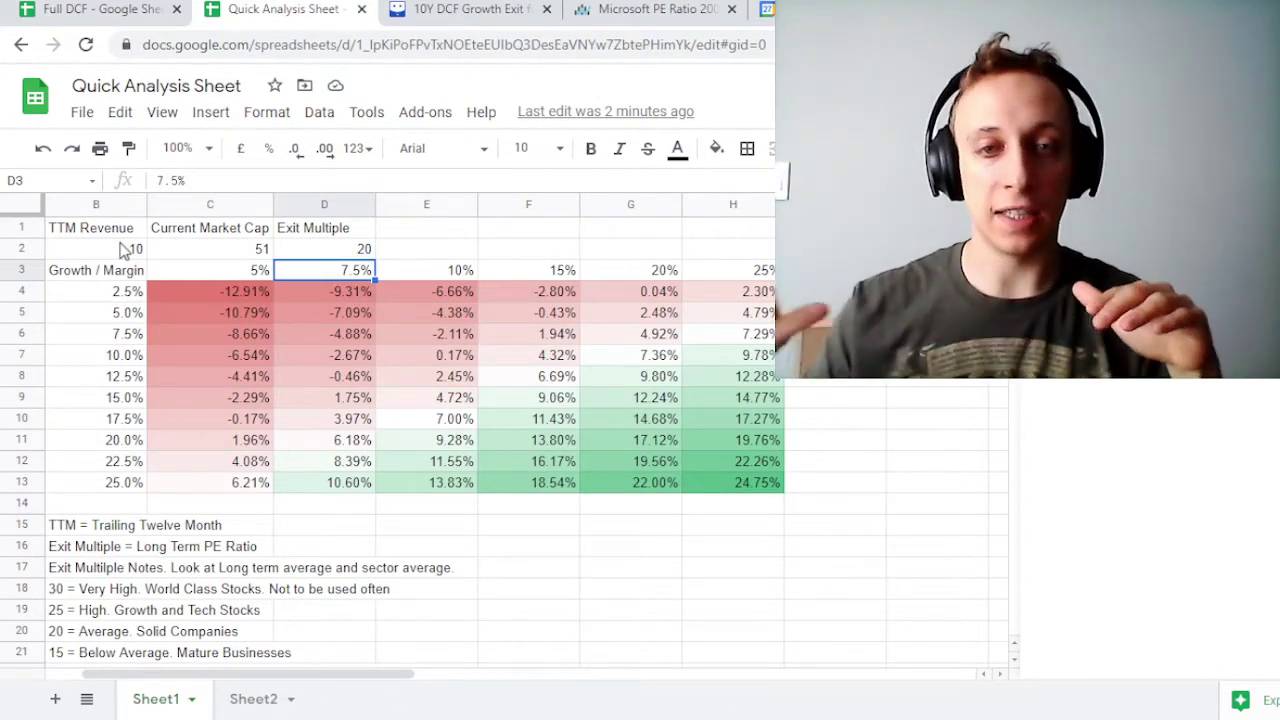
{"action": "scroll", "coordinate": [175, 460], "scroll_direction": "down", "scroll_amount": 2}
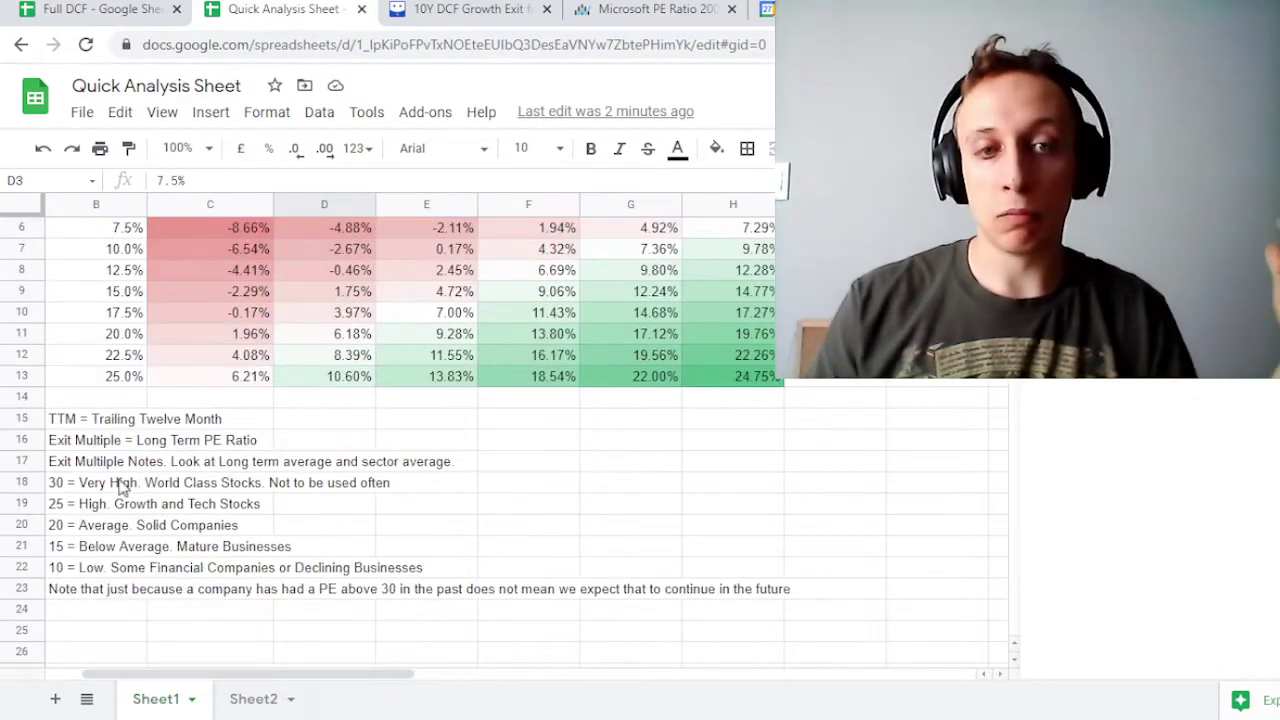
{"action": "left_click", "coordinate": [100, 490]}
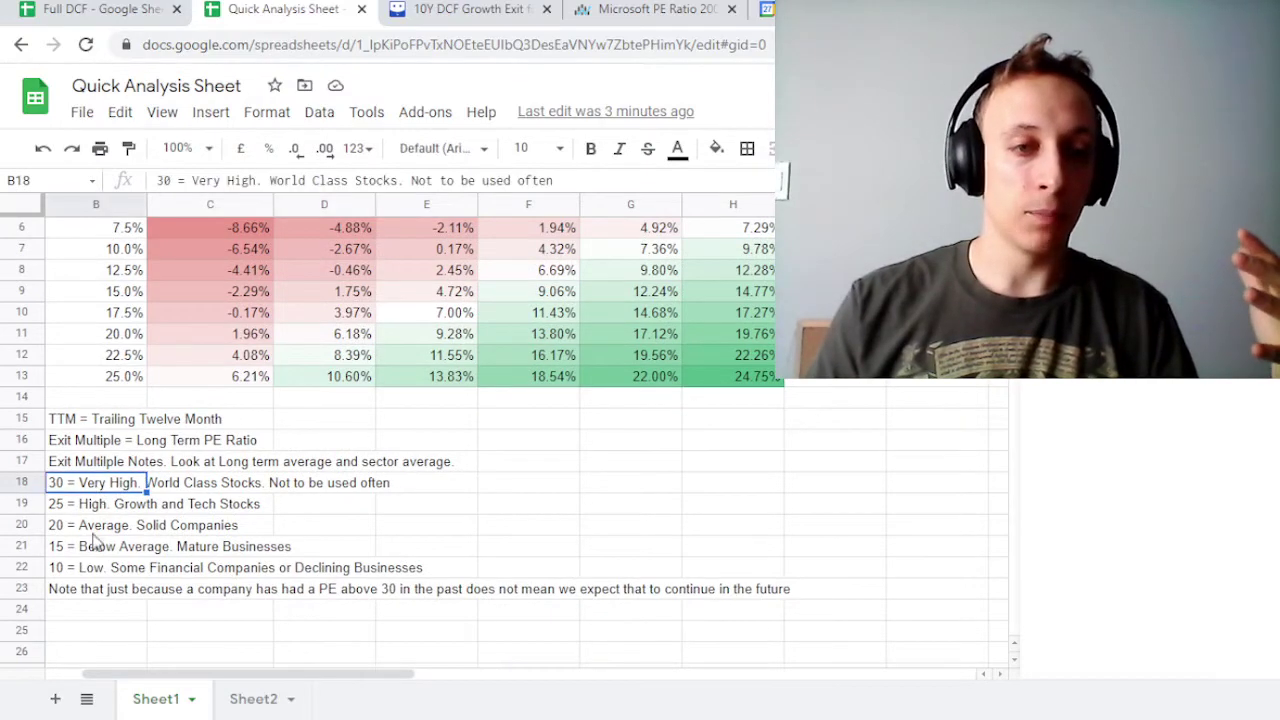
{"action": "left_click", "coordinate": [82, 568]}
{"action": "left_click", "coordinate": [92, 490]}
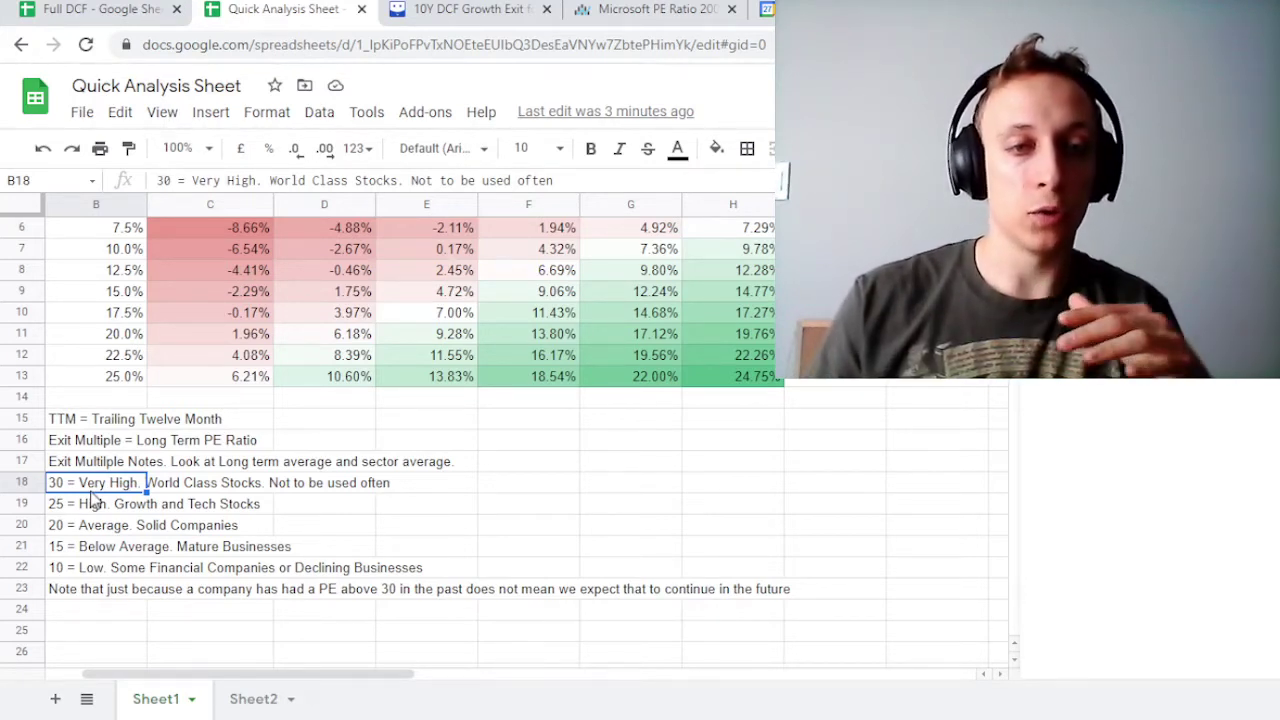
{"action": "left_click", "coordinate": [89, 505]}
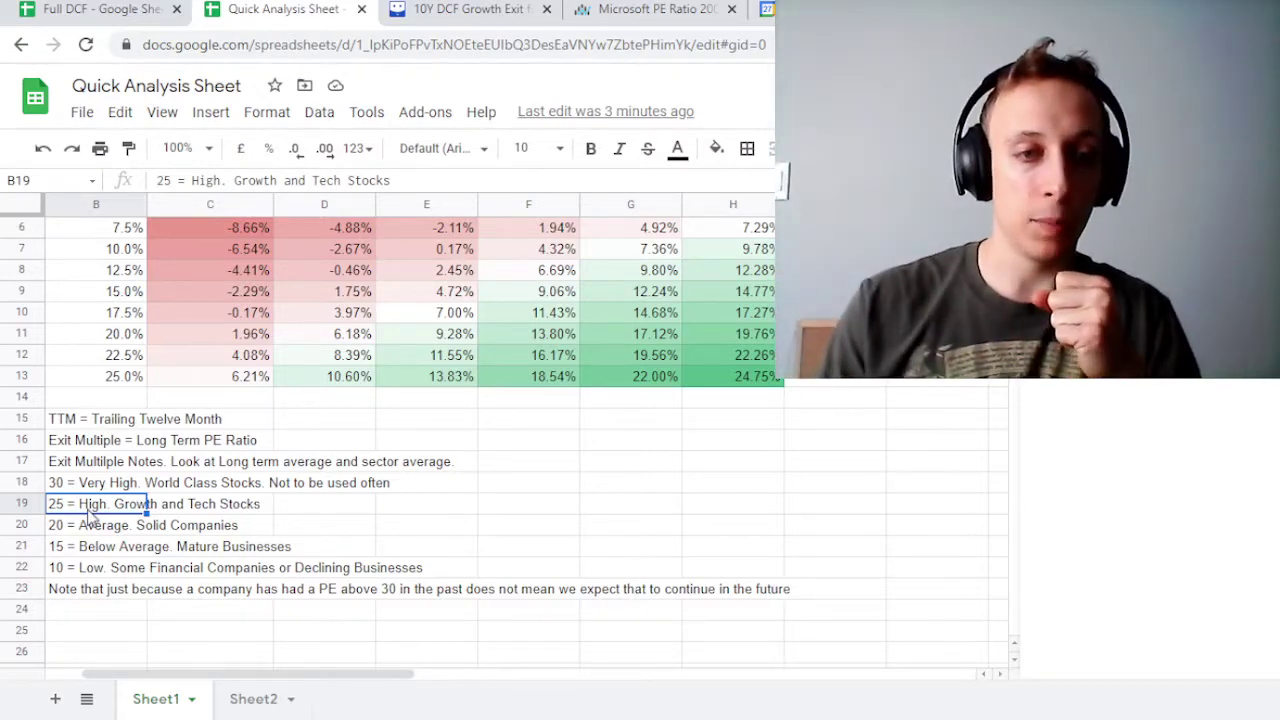
{"action": "left_click", "coordinate": [92, 530]}
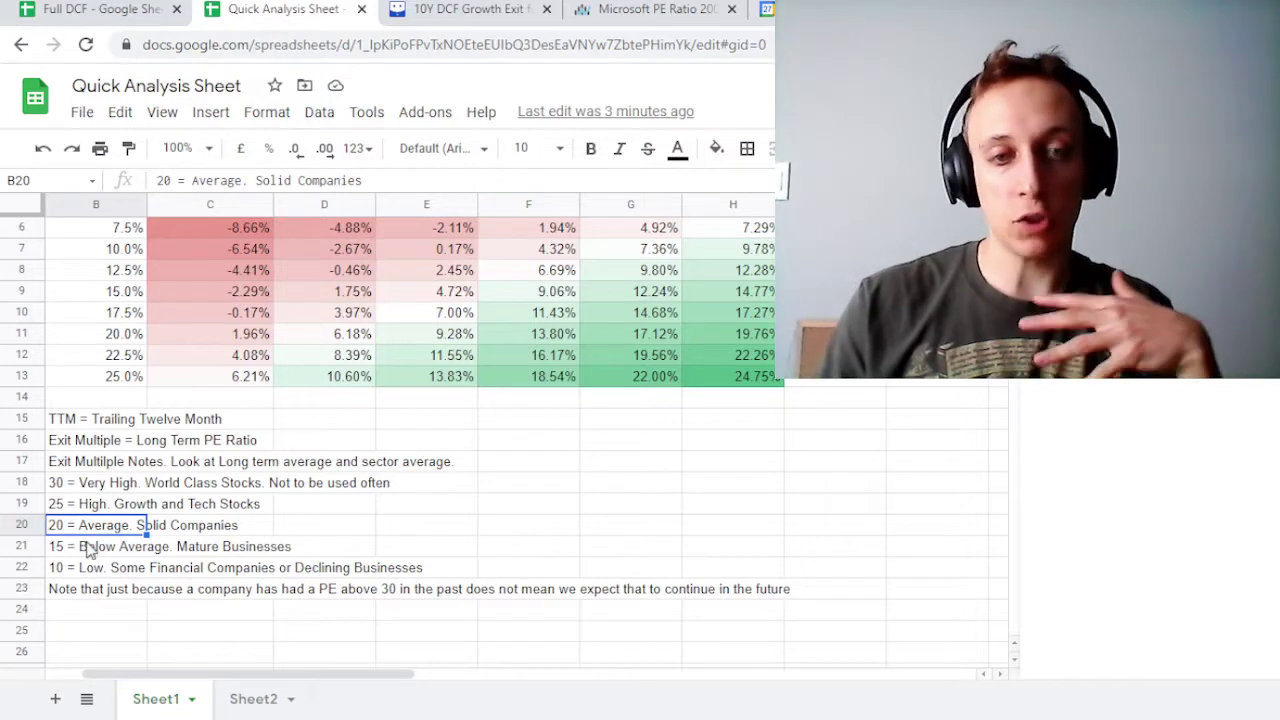
{"action": "left_click", "coordinate": [91, 546]}
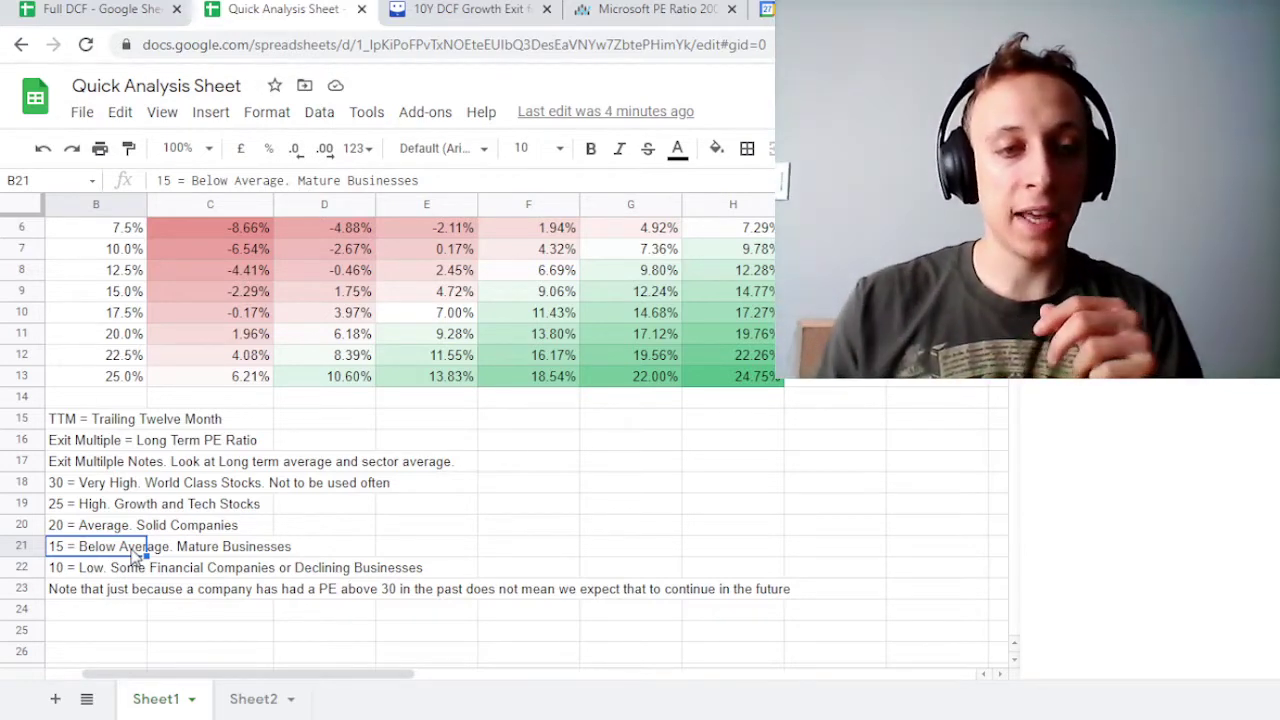
{"action": "left_click", "coordinate": [99, 567]}
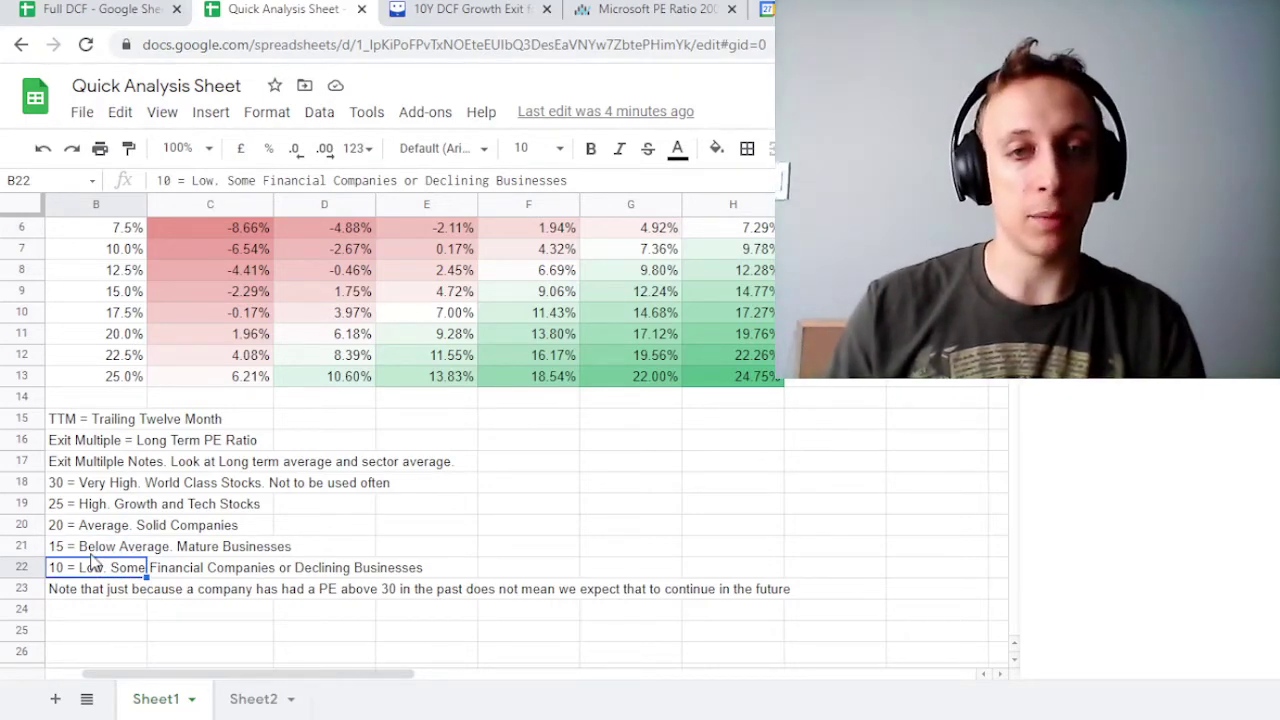
{"action": "scroll", "coordinate": [93, 563], "scroll_direction": "up", "scroll_amount": 2}
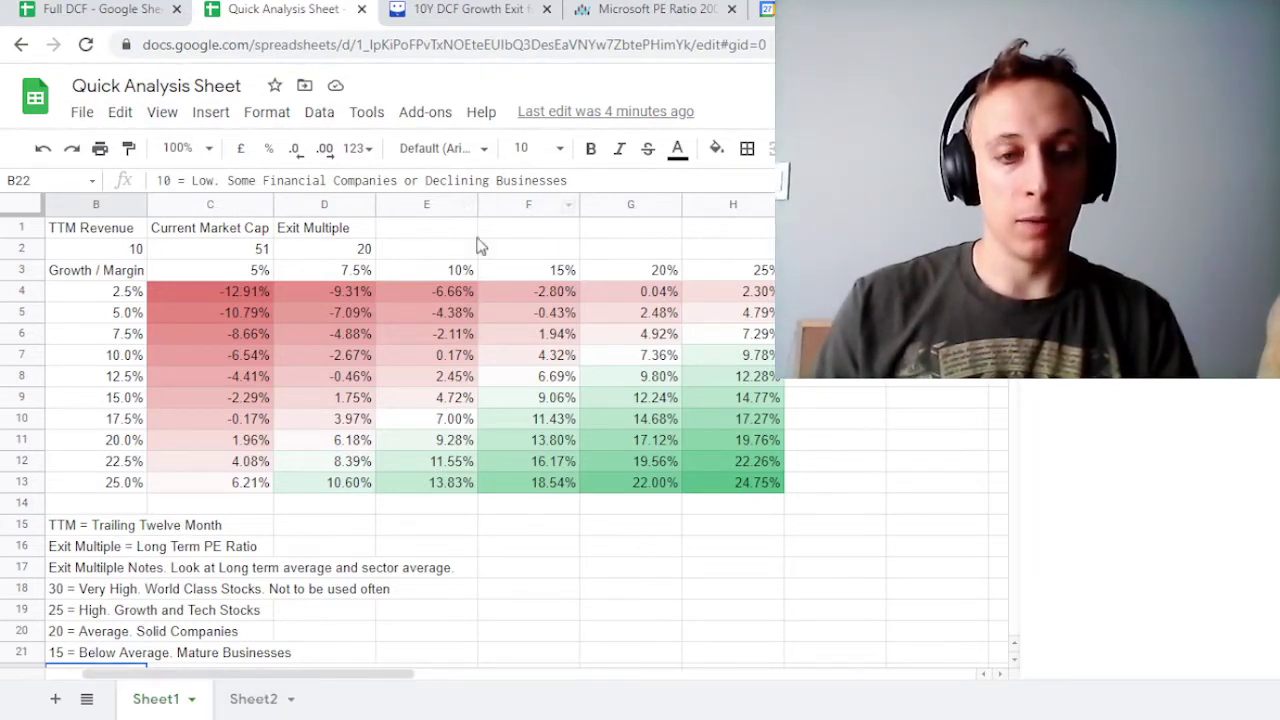
Step: Switch to the Macrotrends Microsoft PE Ratio page and bring its PE Ratio chart into view
{"action": "left_click", "coordinate": [632, 12]}
{"action": "scroll", "coordinate": [300, 400], "scroll_direction": "up", "scroll_amount": 2}
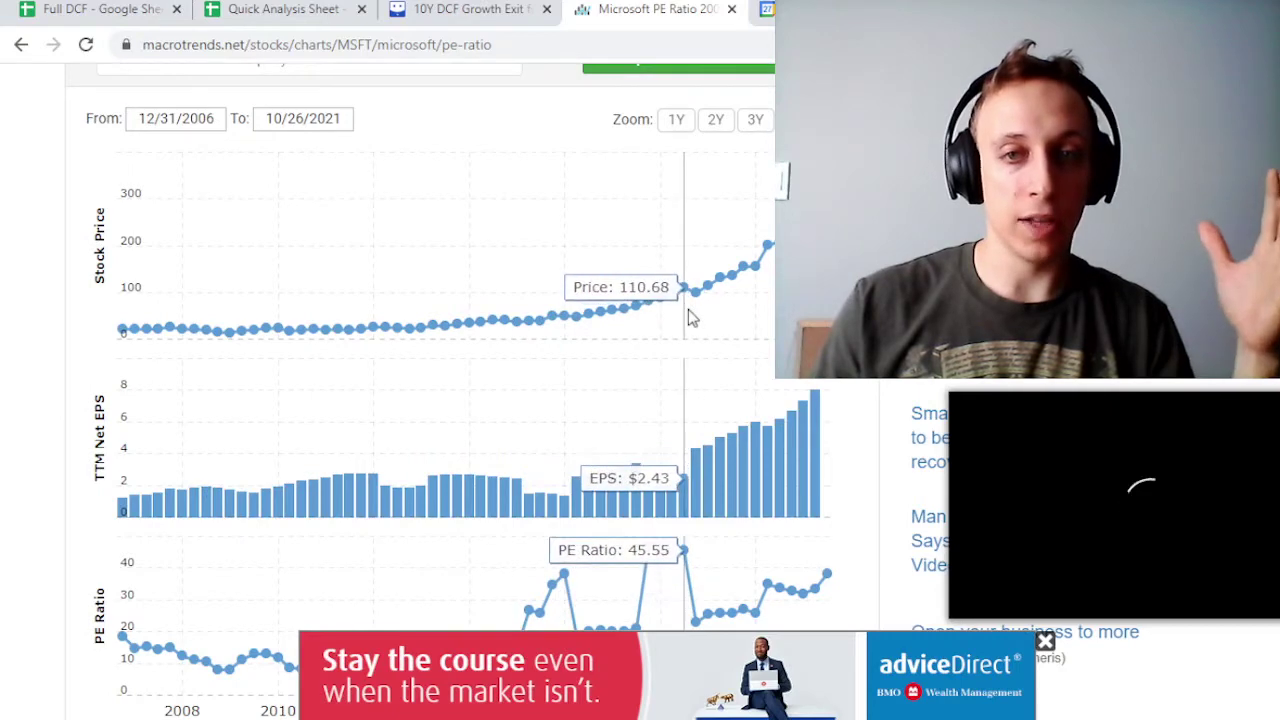
{"action": "scroll", "coordinate": [520, 460], "scroll_direction": "down", "scroll_amount": 2}
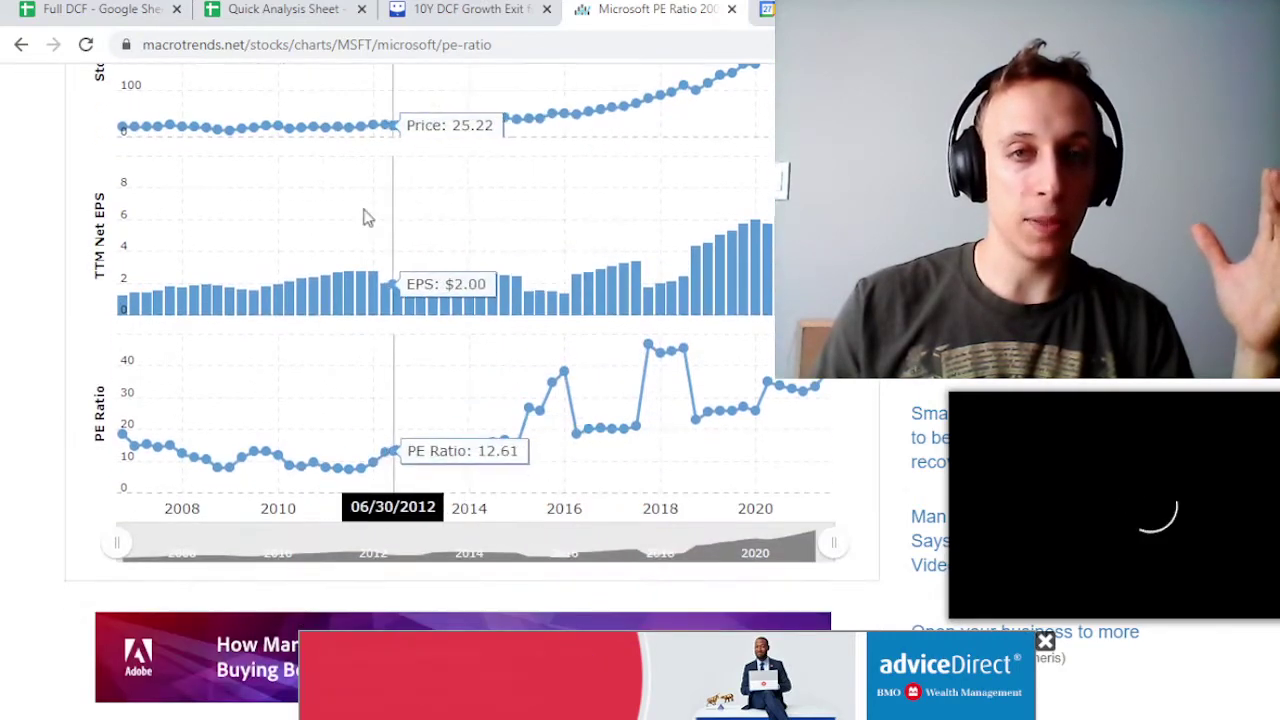
Step: Open Sheet2 of the Quick Analysis Sheet and select the 2008–2021 EPS, price and PE data
{"action": "left_click", "coordinate": [313, 27]}
{"action": "scroll", "coordinate": [260, 560], "scroll_direction": "down", "scroll_amount": 2}
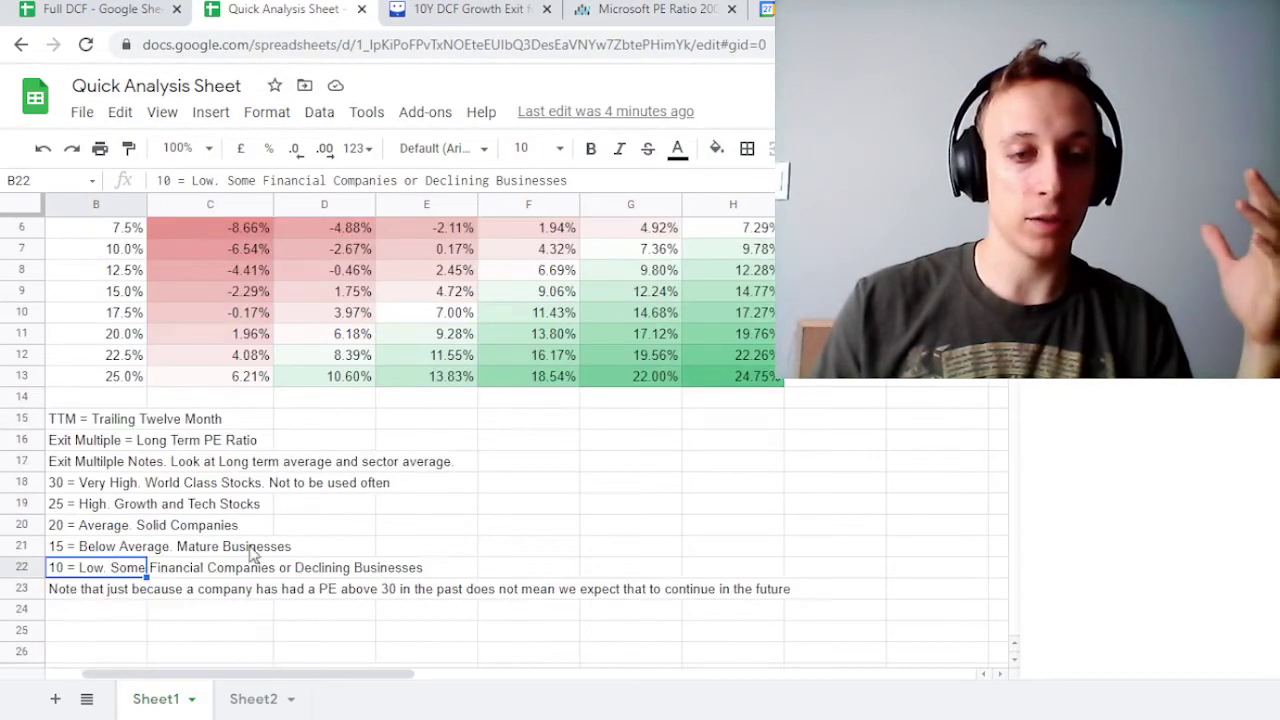
{"action": "left_click", "coordinate": [255, 698]}
{"action": "scroll", "coordinate": [276, 566], "scroll_direction": "up", "scroll_amount": 2}
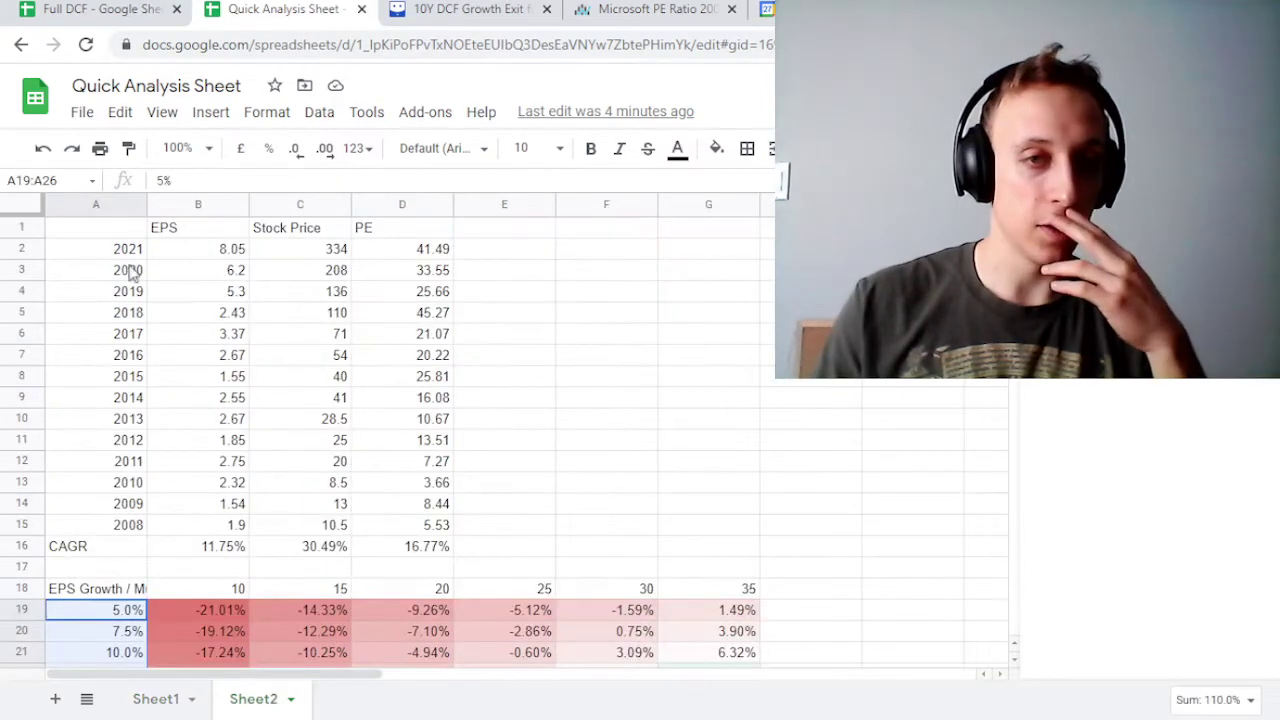
{"action": "left_click_drag", "start_coordinate": [114, 227], "coordinate": [360, 530]}
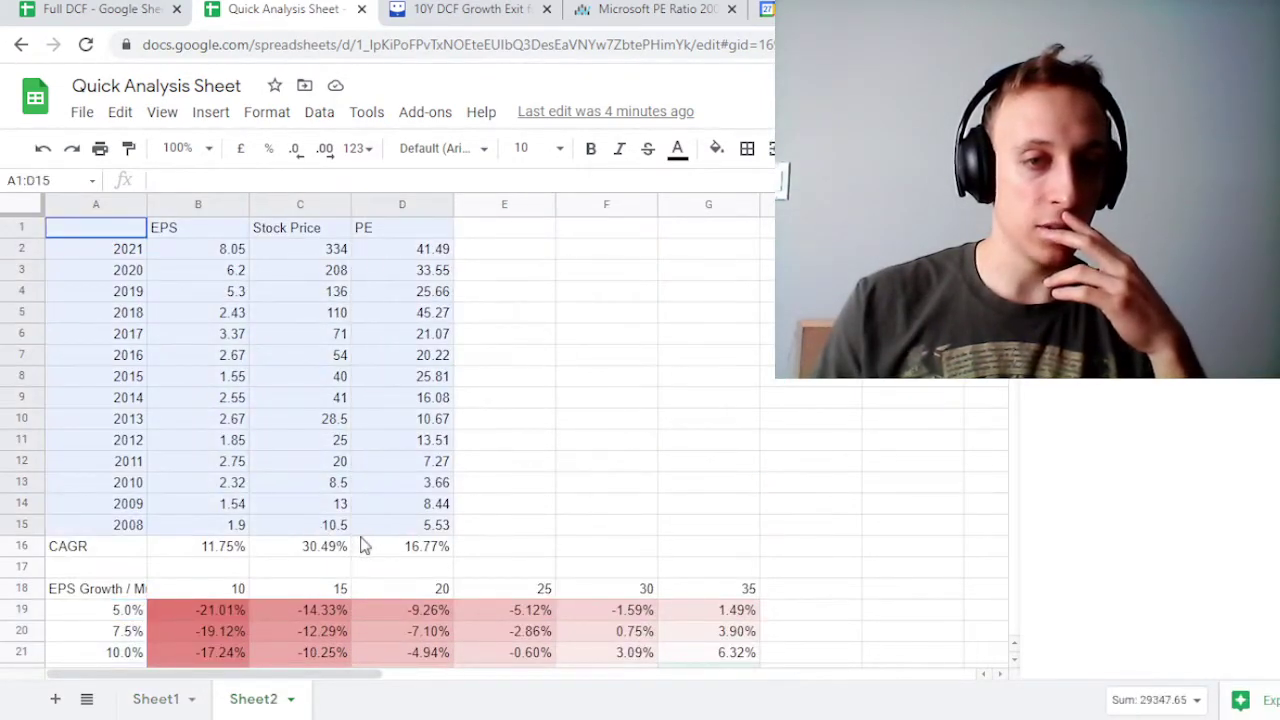
{"action": "left_click", "coordinate": [234, 264]}
{"action": "left_click_drag", "start_coordinate": [232, 258], "coordinate": [240, 530]}
Step: Inspect the EPS and stock price CAGR formulas and the 2021 PE formula
{"action": "left_click", "coordinate": [232, 546]}
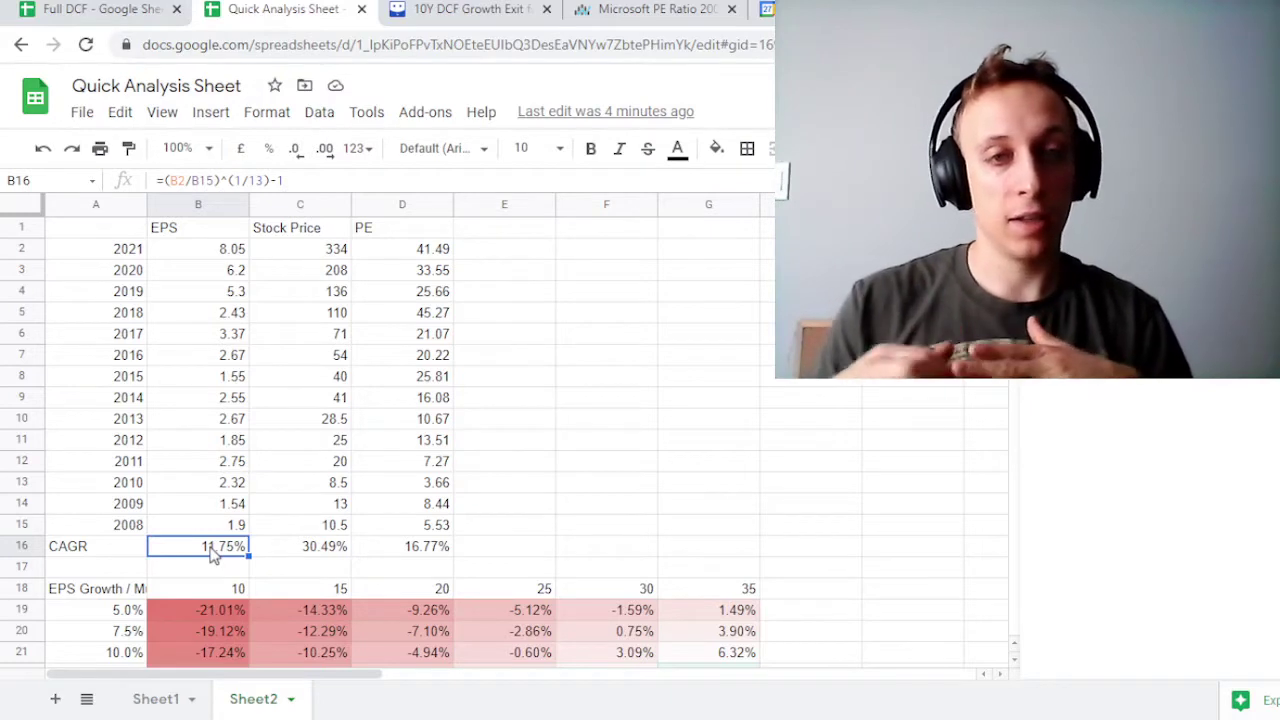
{"action": "left_click", "coordinate": [295, 556]}
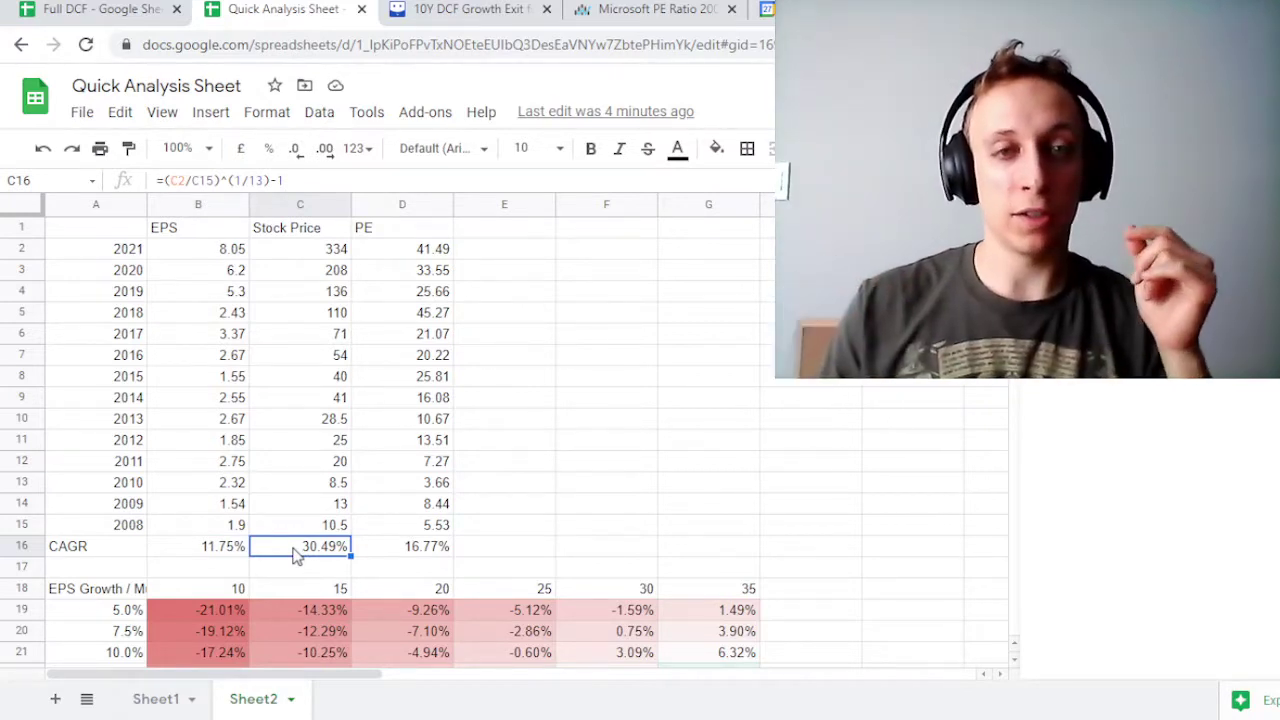
{"action": "left_click", "coordinate": [381, 257]}
{"action": "scroll", "coordinate": [387, 300], "scroll_direction": "down", "scroll_amount": 1}
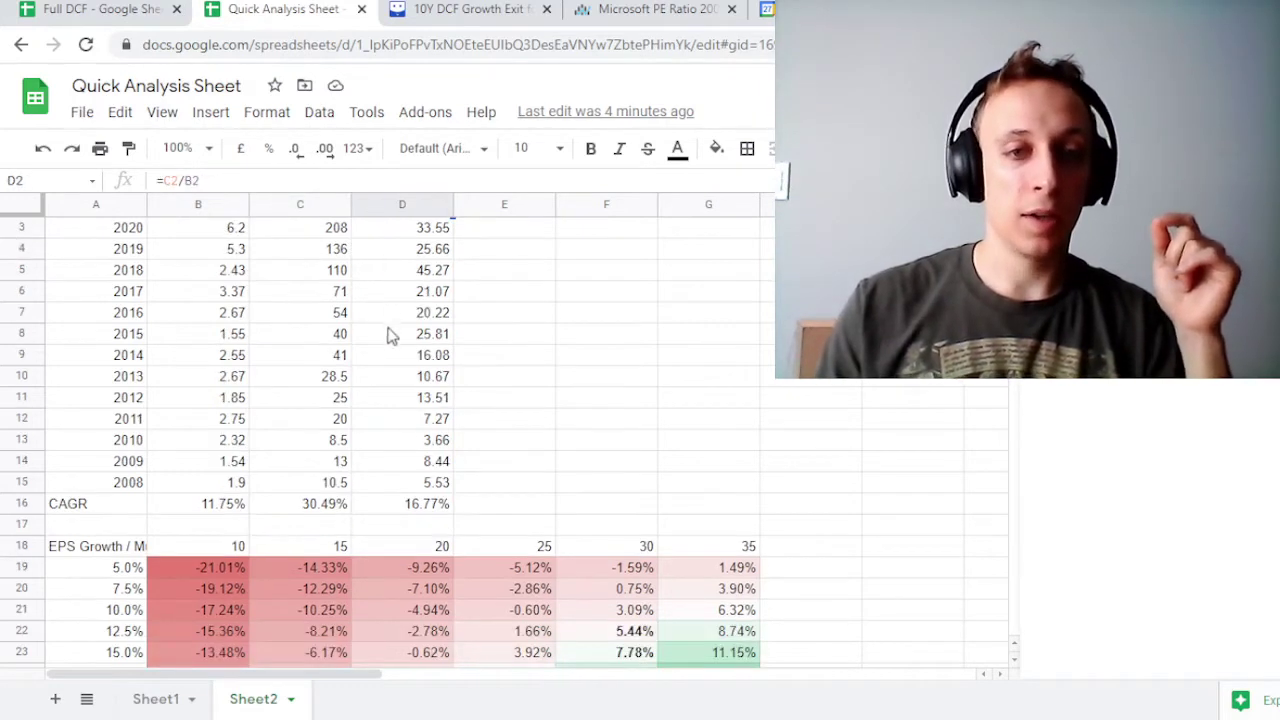
{"action": "scroll", "coordinate": [389, 334], "scroll_direction": "up", "scroll_amount": 1}
{"action": "left_click", "coordinate": [421, 528]}
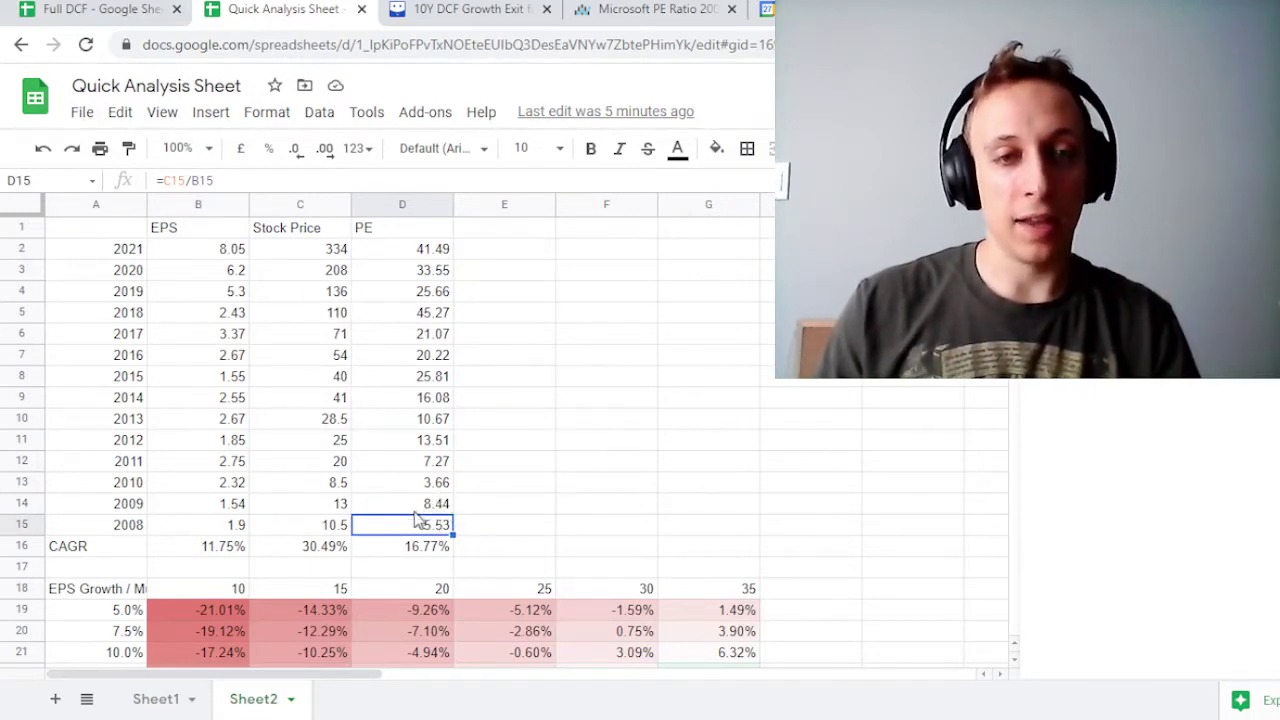
{"action": "left_click_drag", "start_coordinate": [136, 534], "coordinate": [411, 515]}
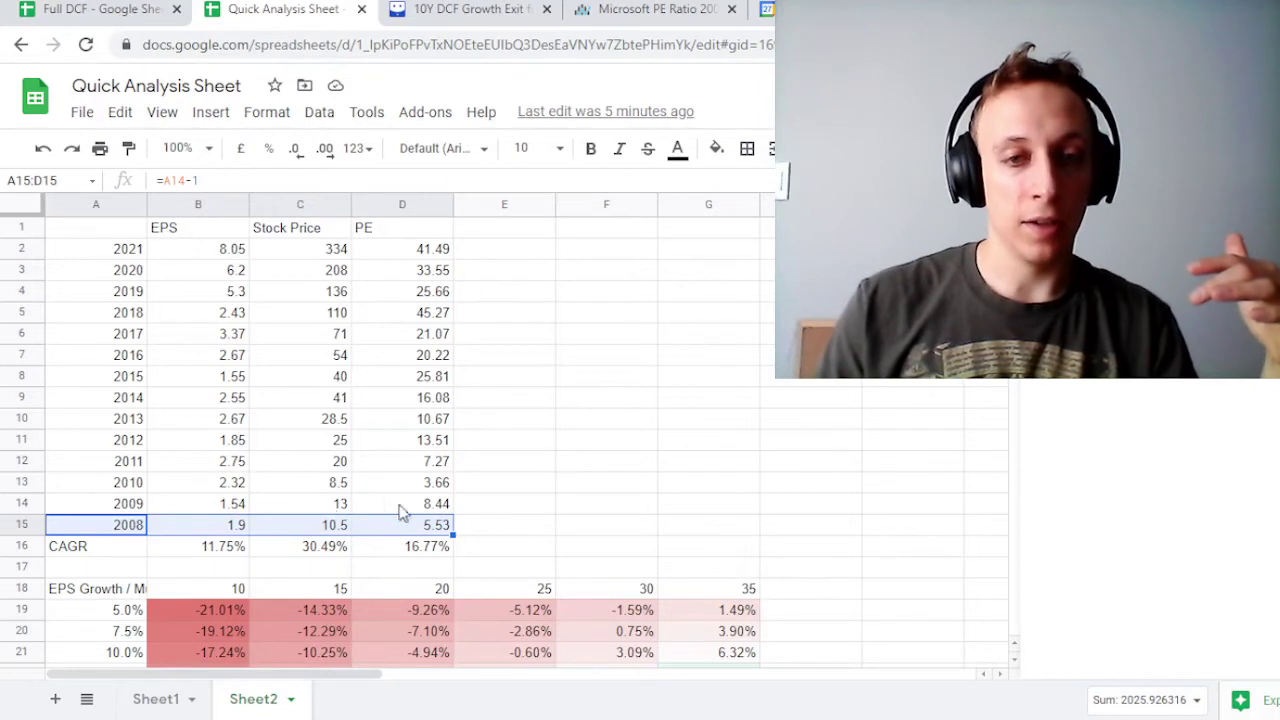
{"action": "left_click", "coordinate": [430, 461]}
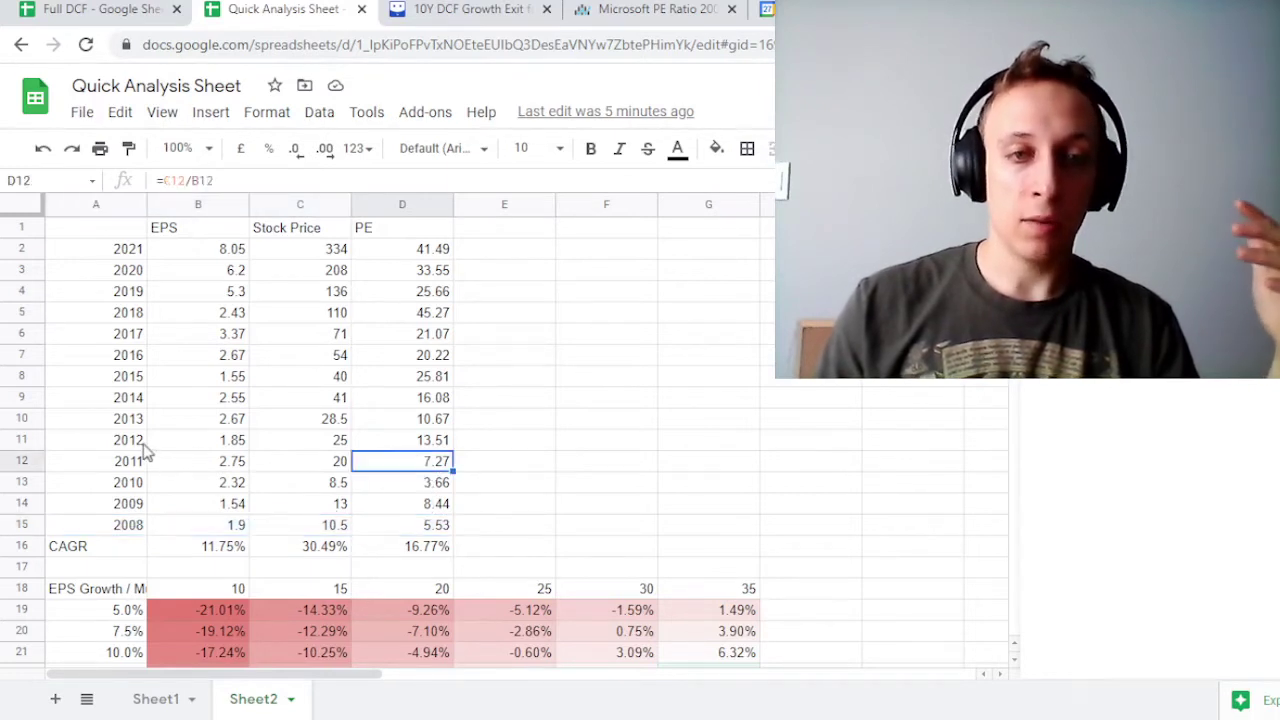
{"action": "left_click_drag", "start_coordinate": [143, 445], "coordinate": [417, 434]}
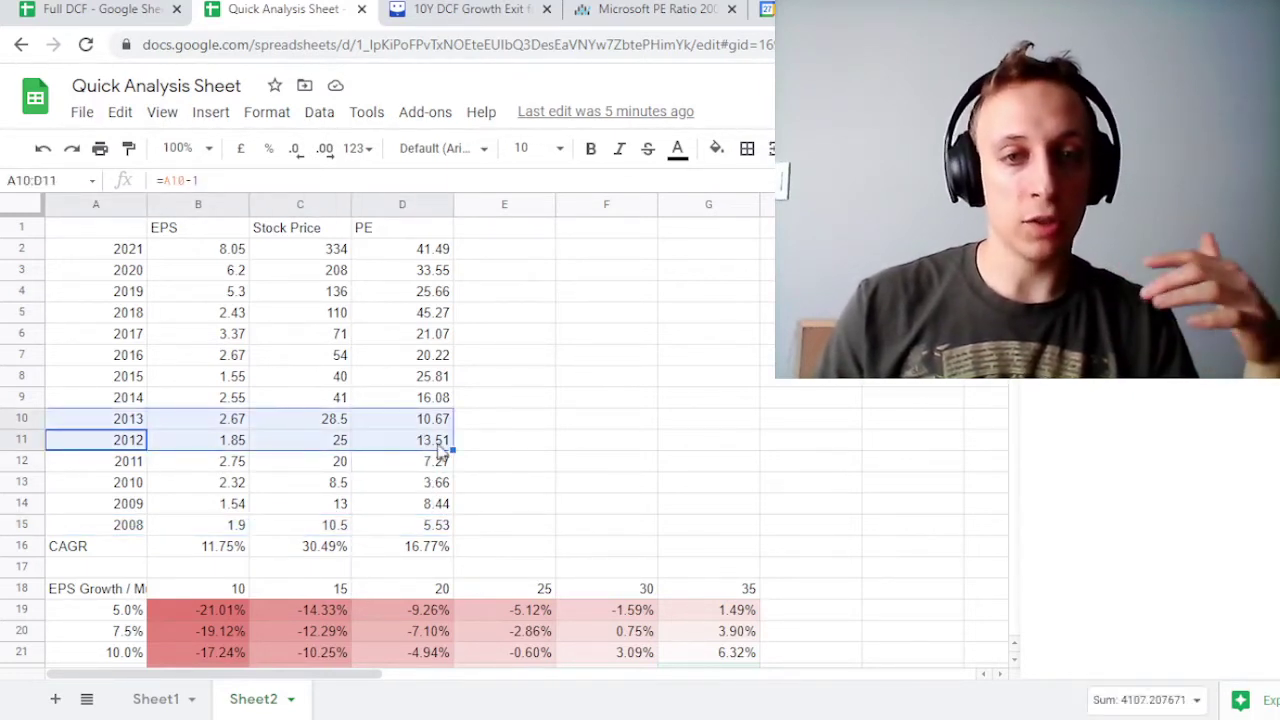
{"action": "left_click", "coordinate": [436, 427]}
{"action": "left_click", "coordinate": [427, 405]}
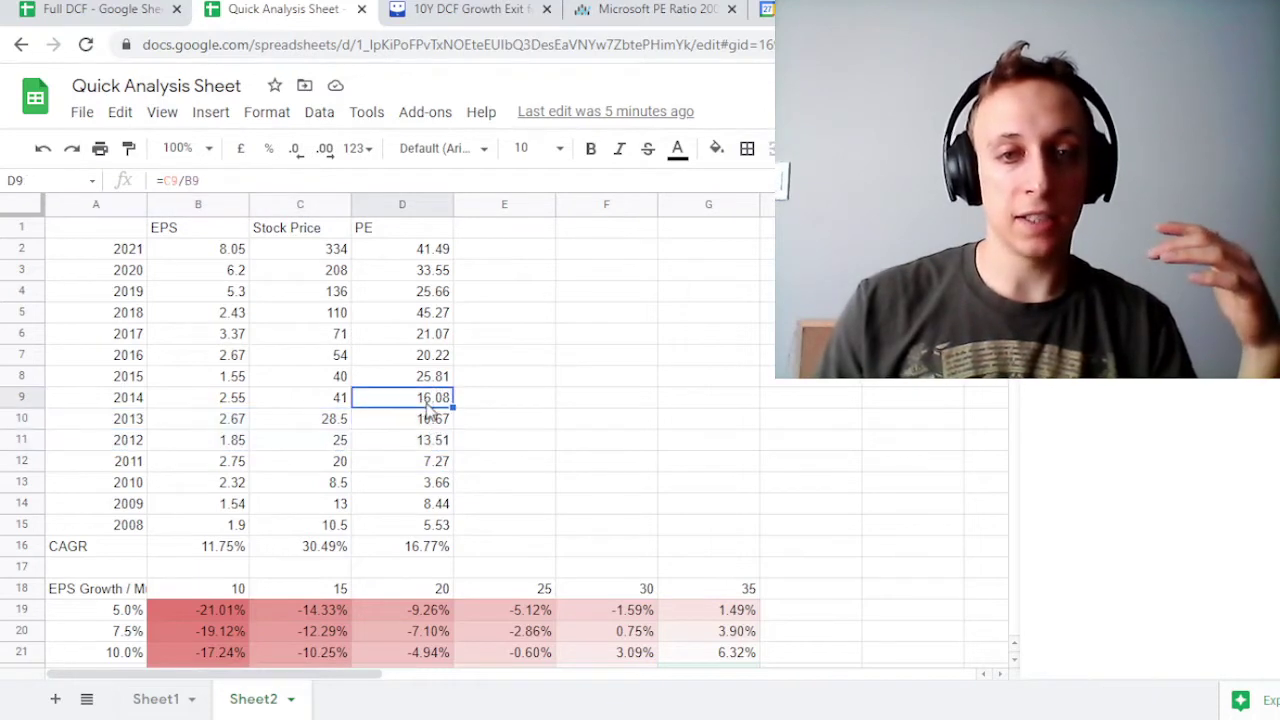
{"action": "left_click", "coordinate": [437, 385]}
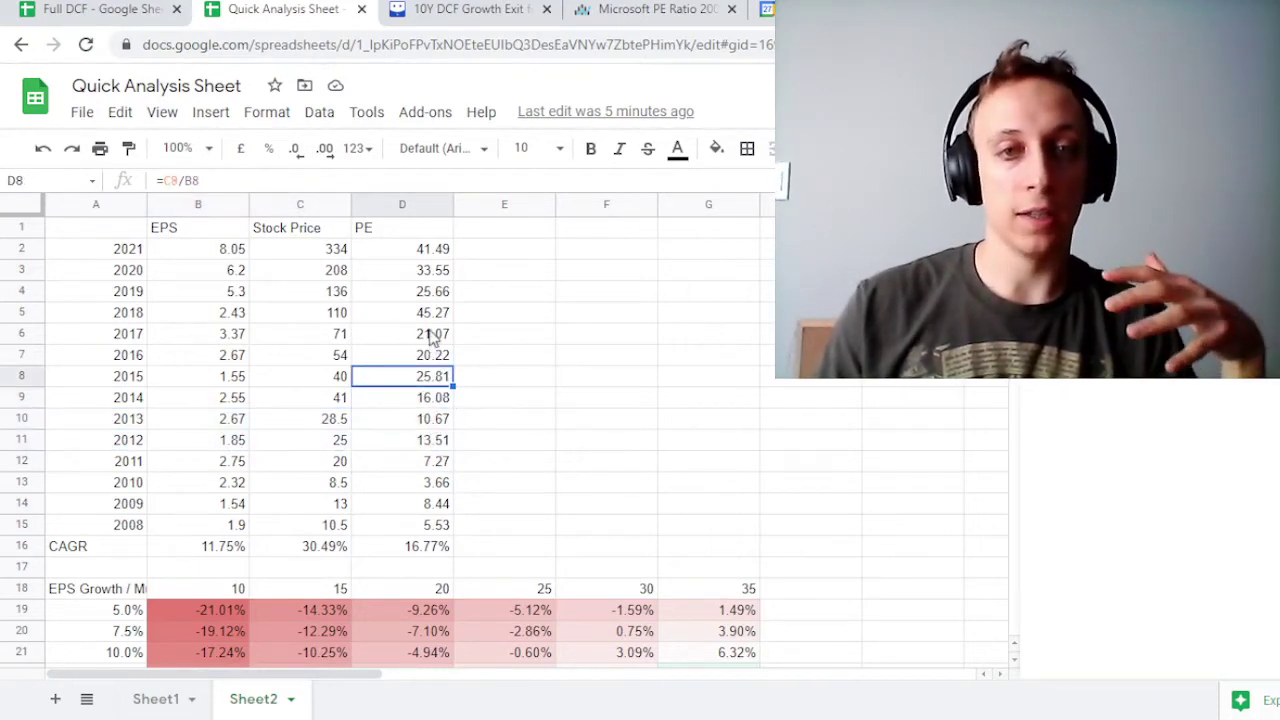
{"action": "left_click_drag", "start_coordinate": [432, 316], "coordinate": [442, 258]}
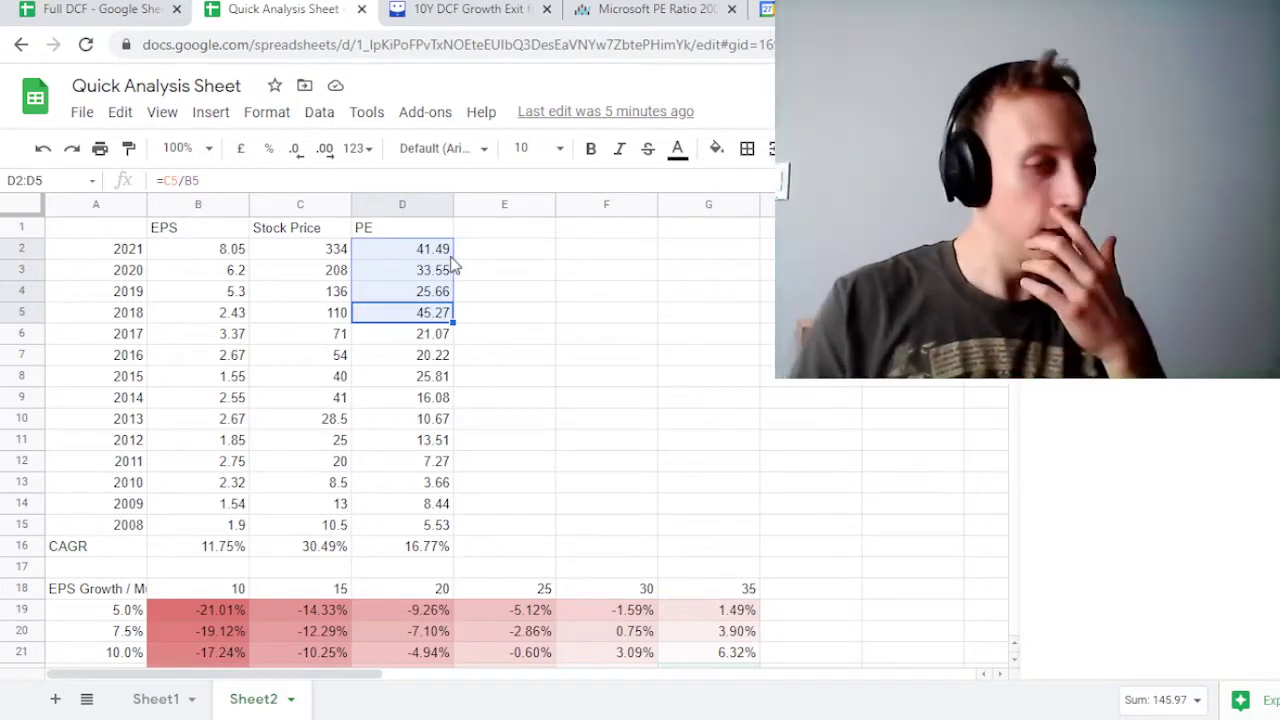
{"action": "scroll", "coordinate": [445, 280], "scroll_direction": "down", "scroll_amount": 1}
{"action": "scroll", "coordinate": [430, 300], "scroll_direction": "down", "scroll_amount": 2}
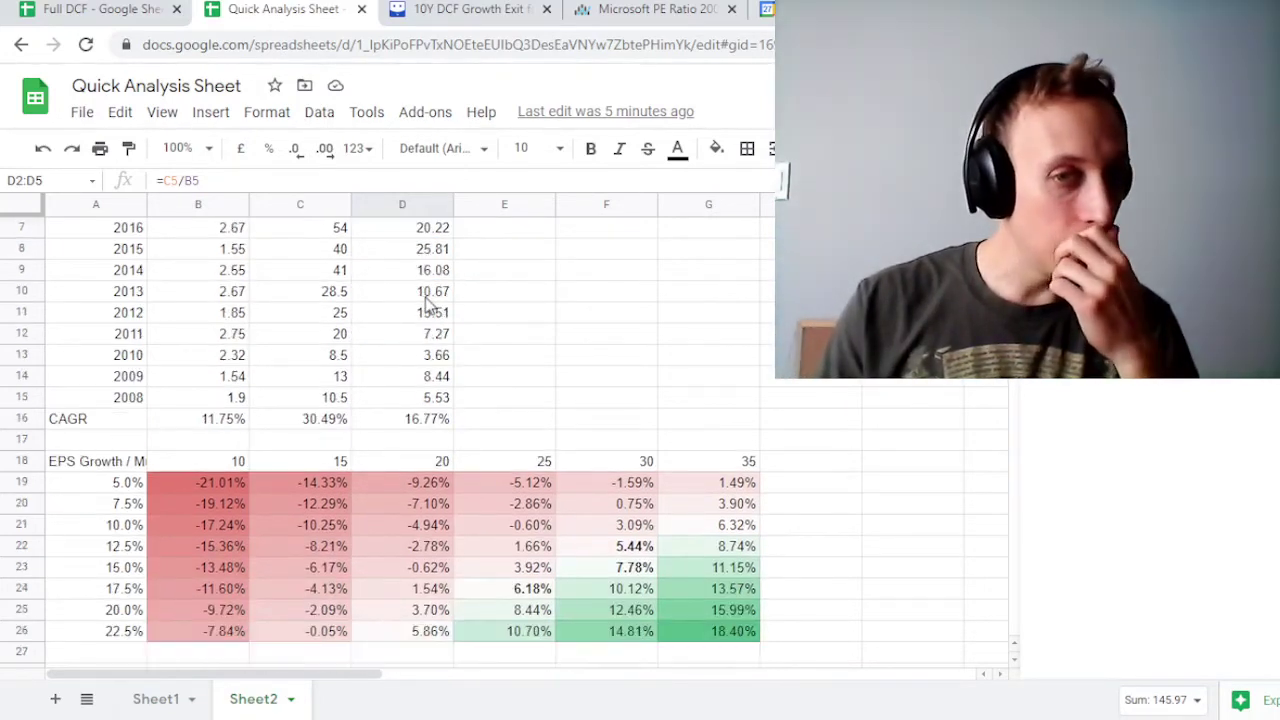
{"action": "scroll", "coordinate": [428, 303], "scroll_direction": "down", "scroll_amount": 1}
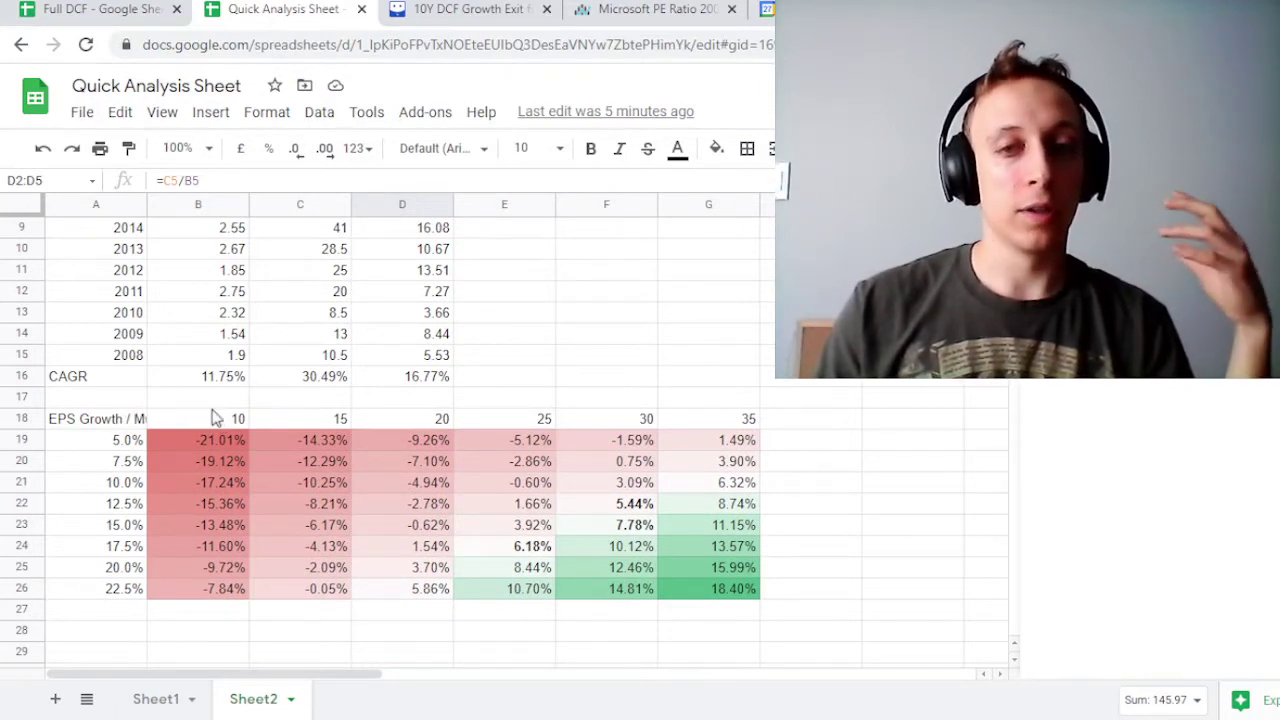
{"action": "left_click_drag", "start_coordinate": [115, 424], "coordinate": [114, 590]}
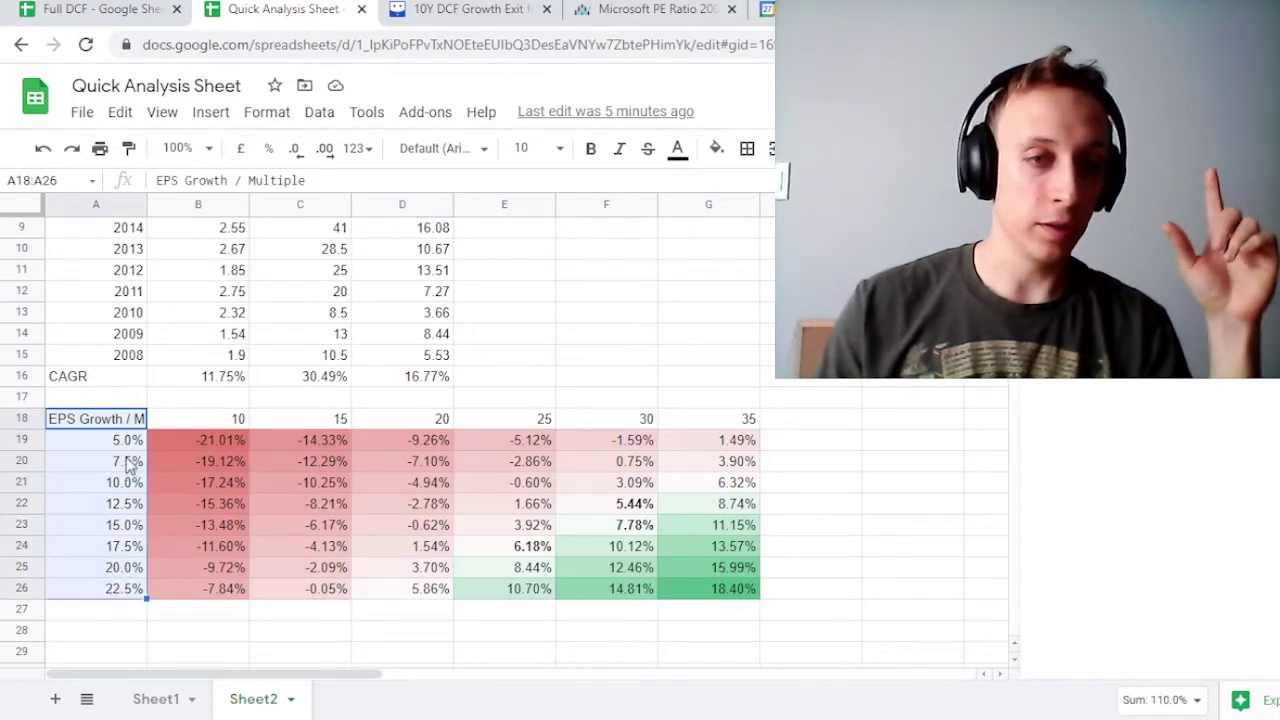
{"action": "left_click_drag", "start_coordinate": [185, 430], "coordinate": [708, 421]}
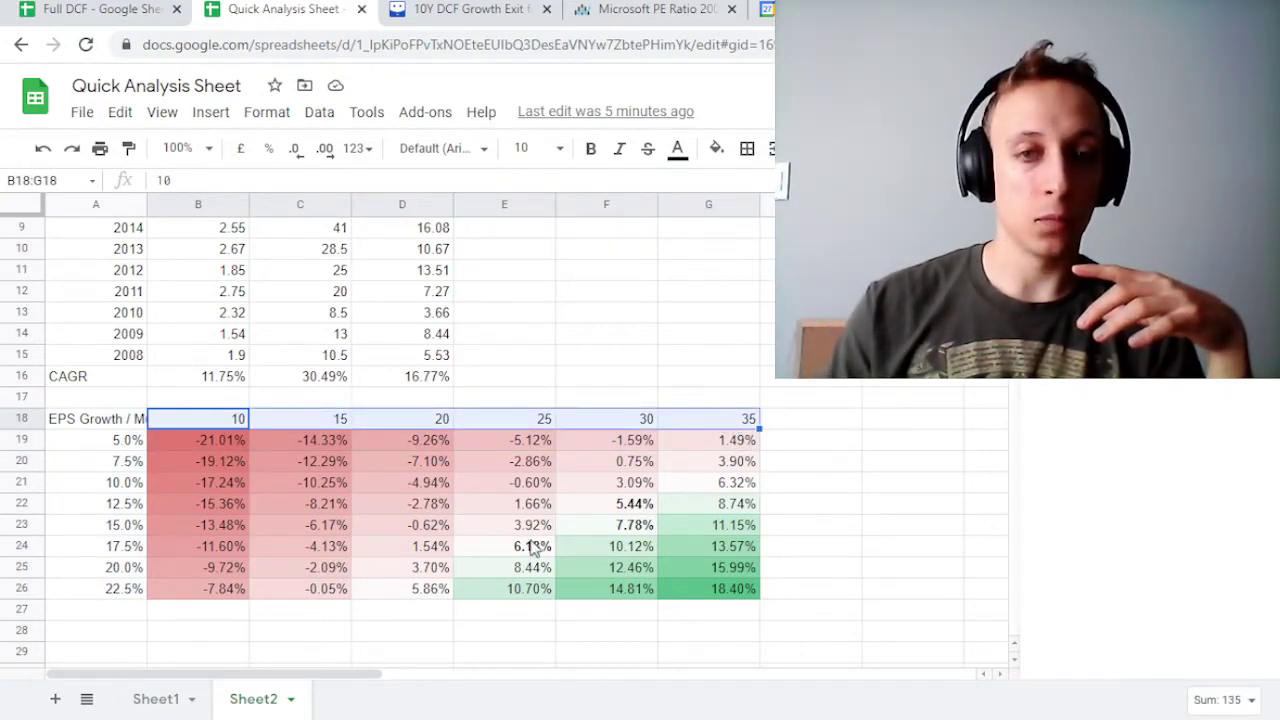
{"action": "scroll", "coordinate": [532, 552], "scroll_direction": "up", "scroll_amount": 5}
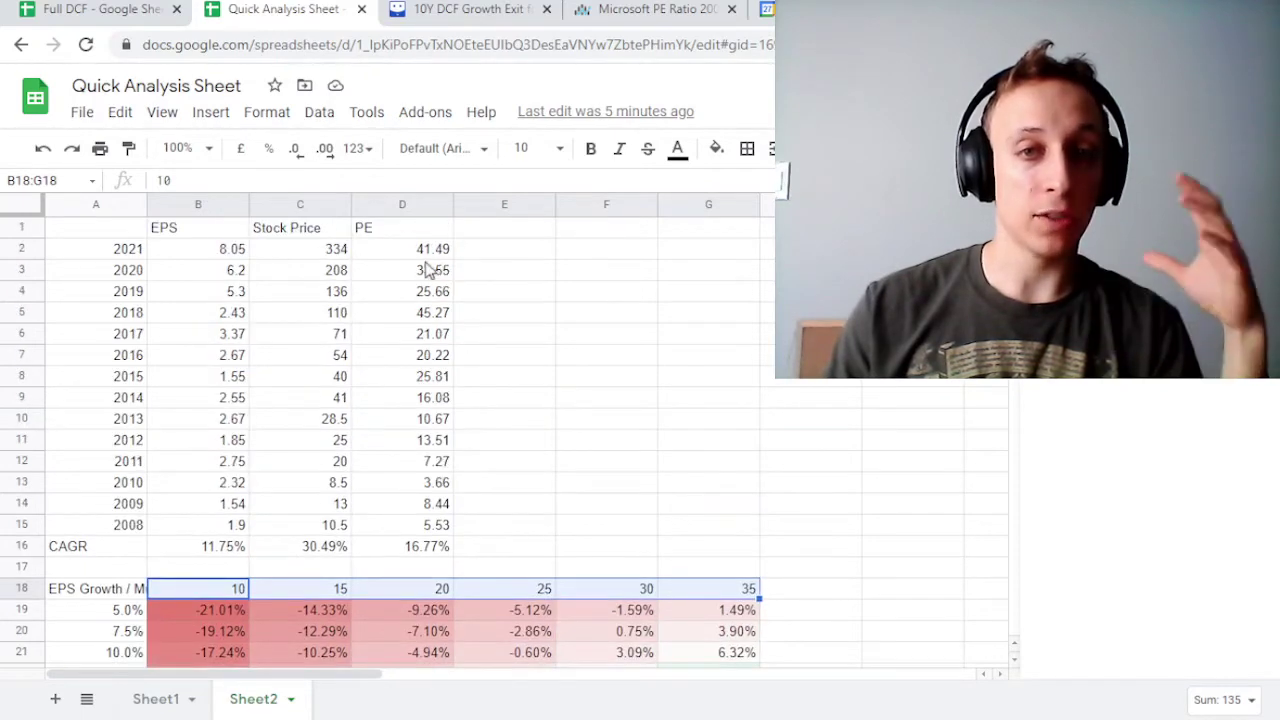
{"action": "left_click", "coordinate": [427, 258]}
{"action": "scroll", "coordinate": [600, 360], "scroll_direction": "down", "scroll_amount": 4}
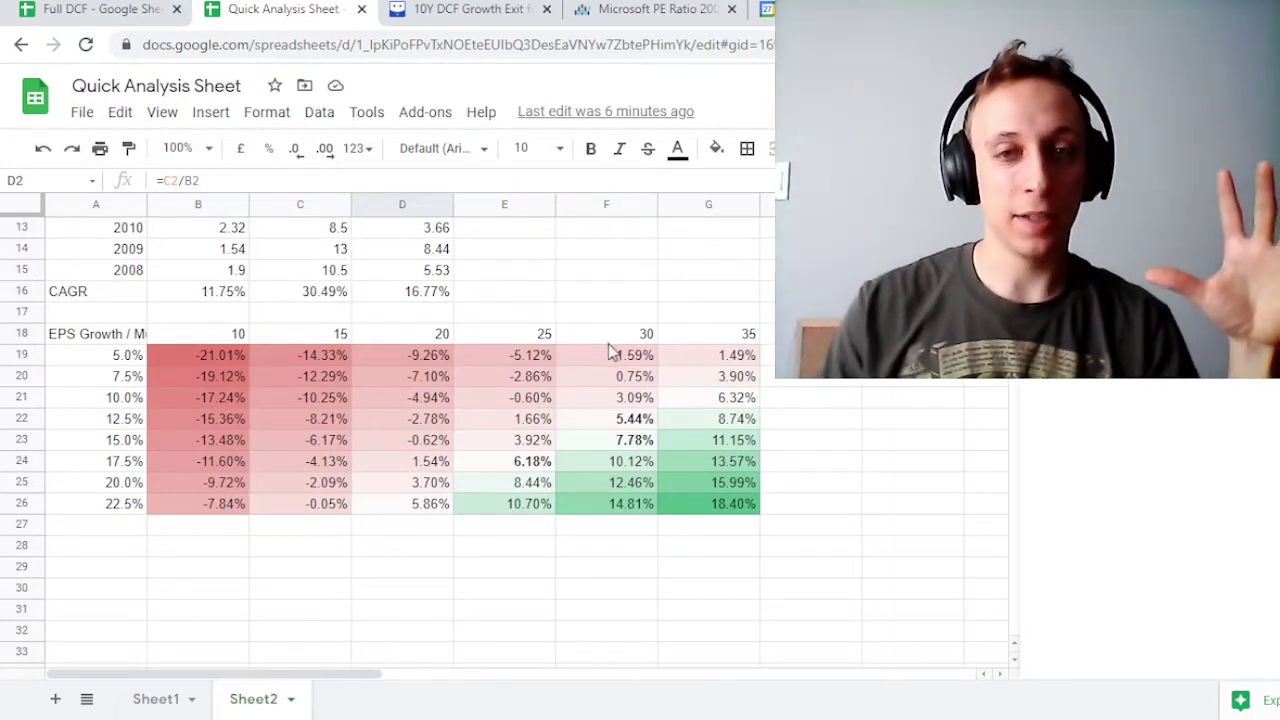
{"action": "scroll", "coordinate": [610, 355], "scroll_direction": "up", "scroll_amount": 1}
{"action": "scroll", "coordinate": [610, 355], "scroll_direction": "up", "scroll_amount": 4}
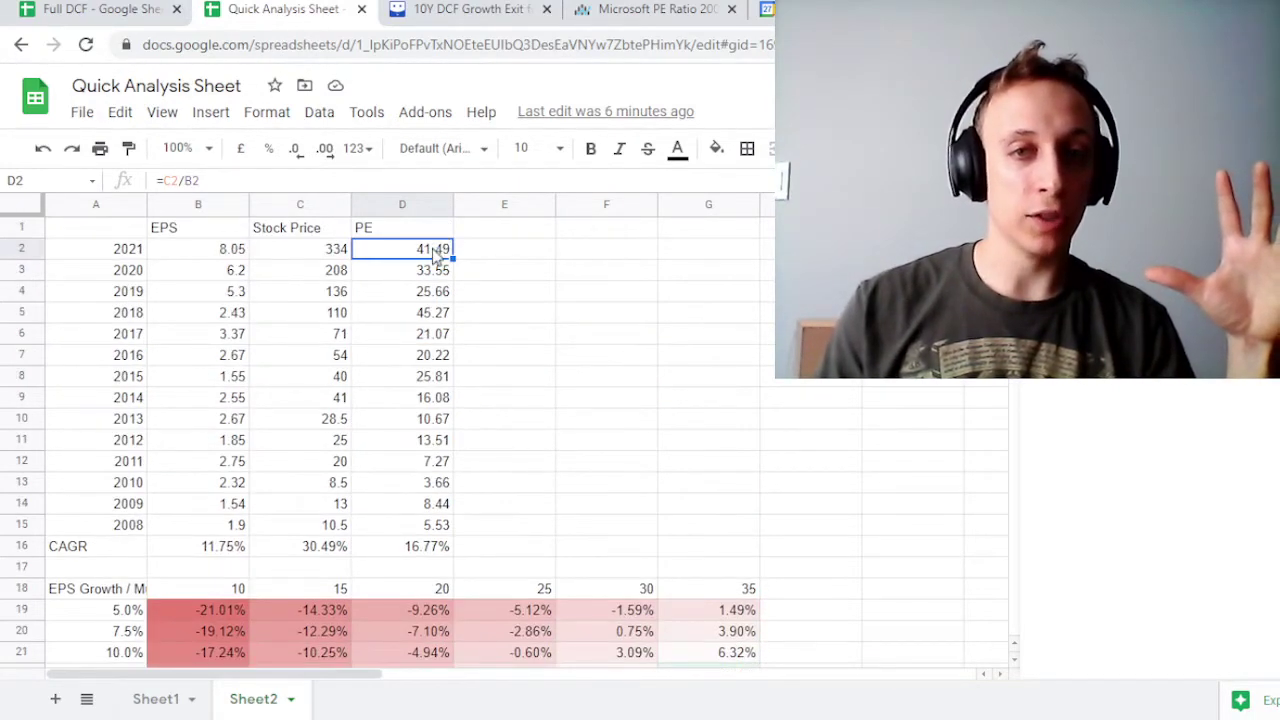
{"action": "scroll", "coordinate": [549, 371], "scroll_direction": "down", "scroll_amount": 5}
{"action": "left_click_drag", "start_coordinate": [638, 378], "coordinate": [637, 442]}
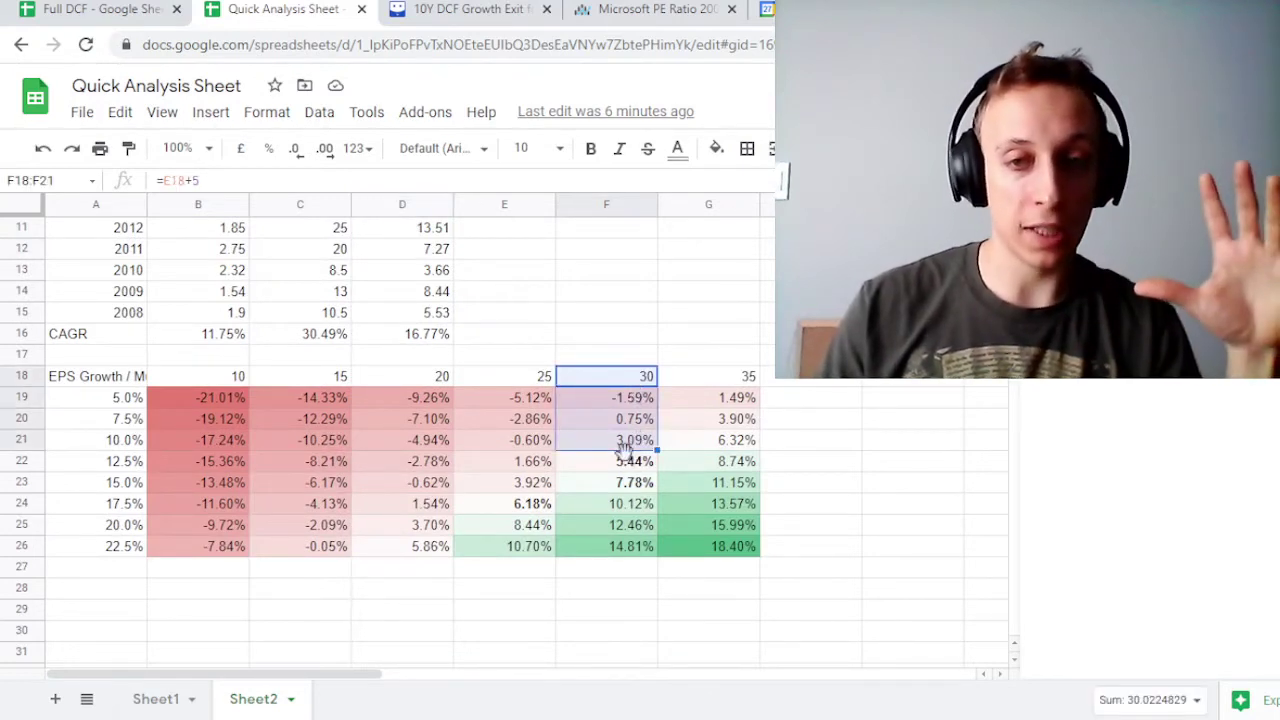
{"action": "left_click", "coordinate": [135, 466]}
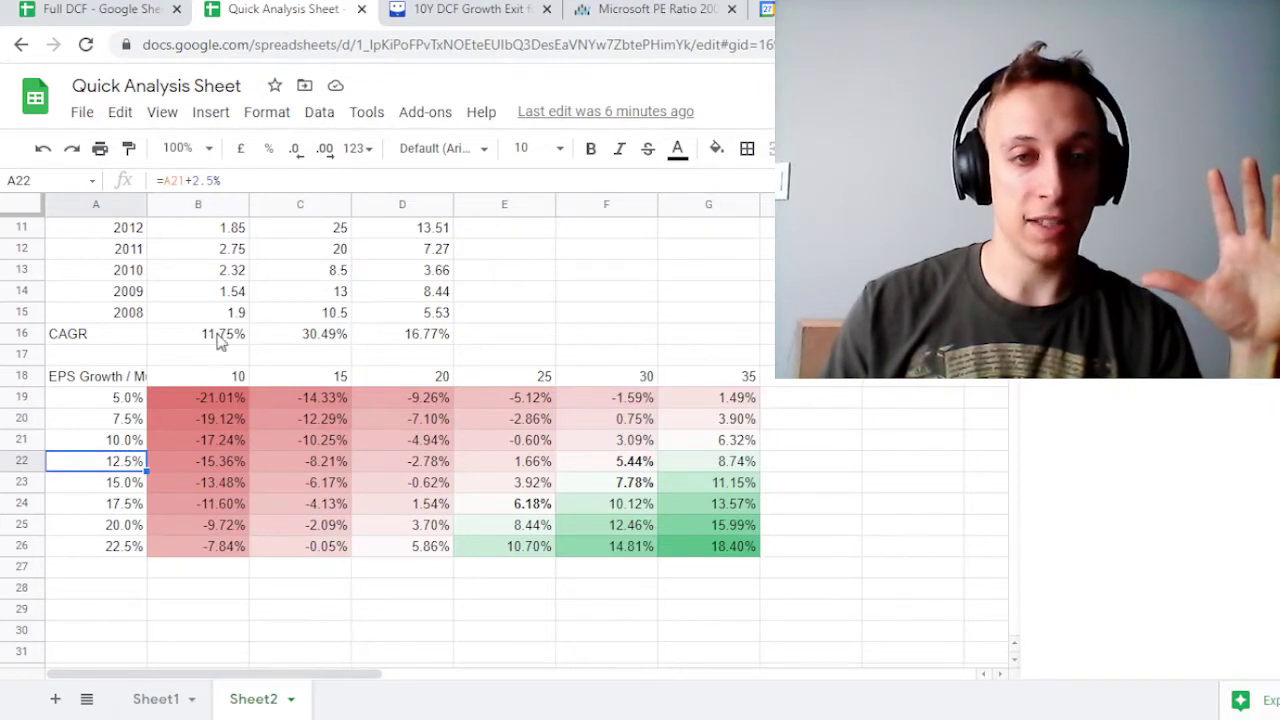
{"action": "left_click_drag", "start_coordinate": [116, 468], "coordinate": [633, 466]}
{"action": "left_click", "coordinate": [633, 466]}
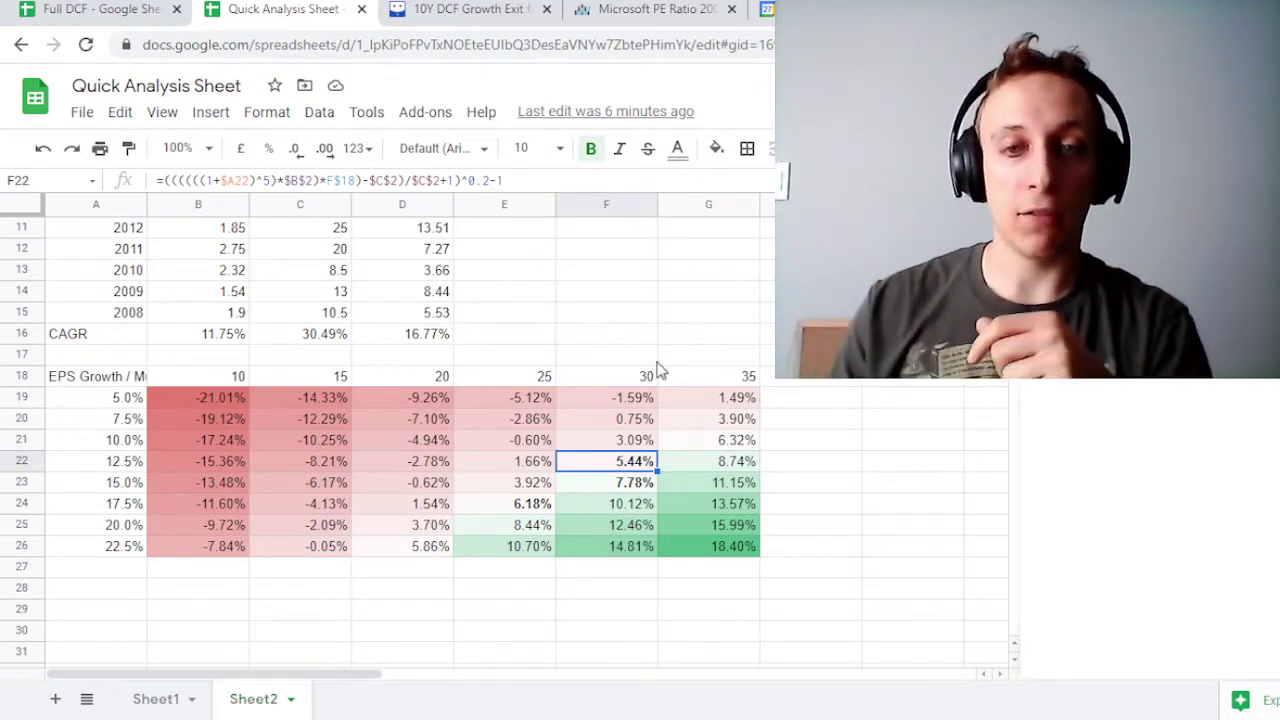
{"action": "left_click", "coordinate": [545, 378]}
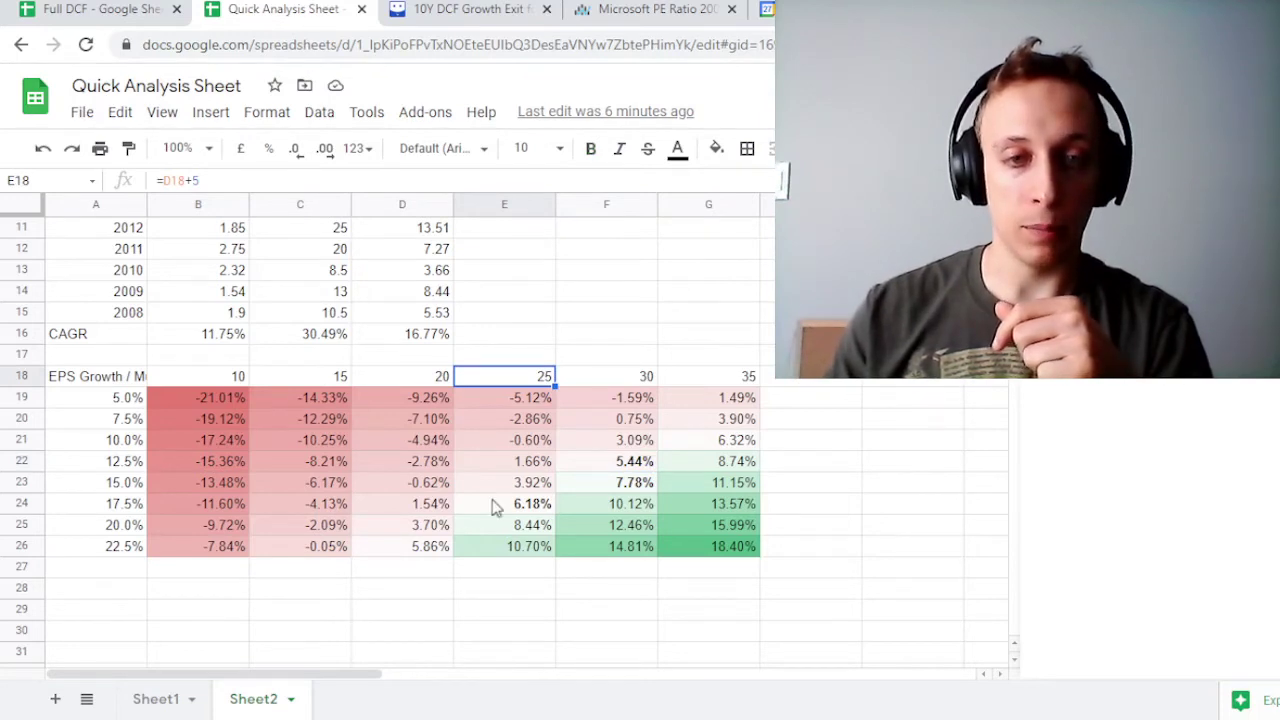
{"action": "left_click_drag", "start_coordinate": [130, 512], "coordinate": [520, 515]}
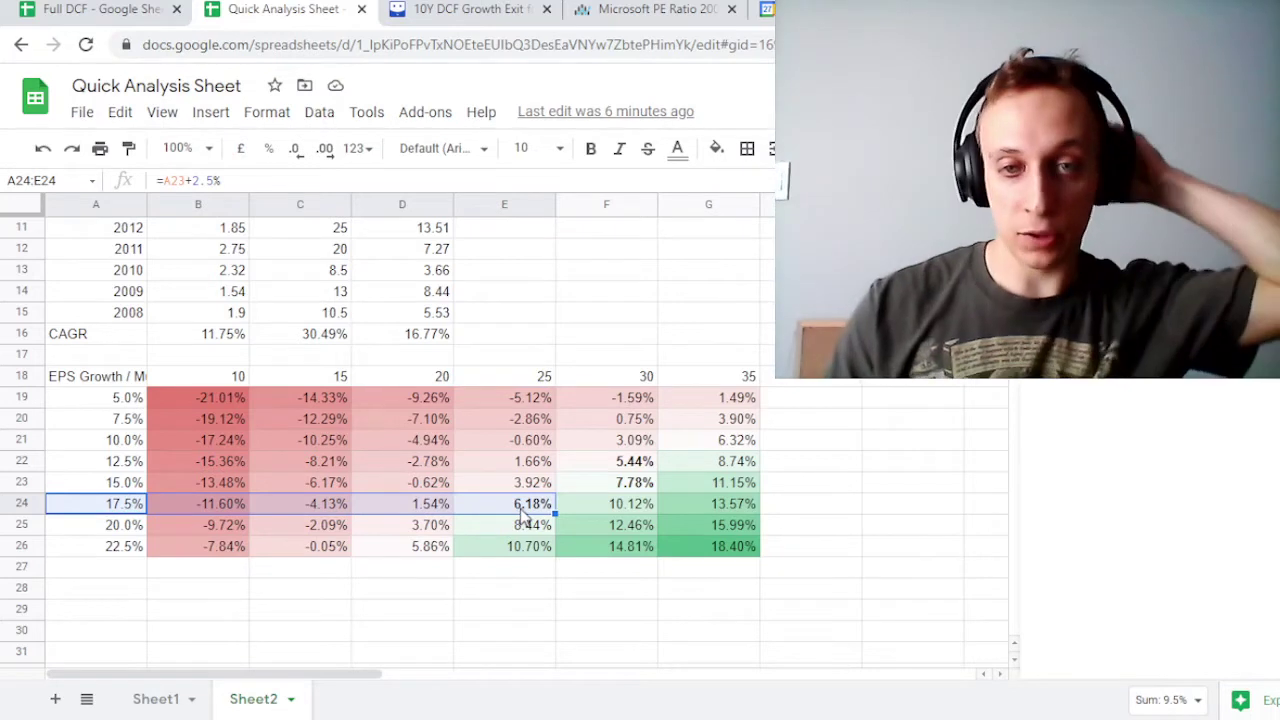
{"action": "left_click", "coordinate": [139, 463]}
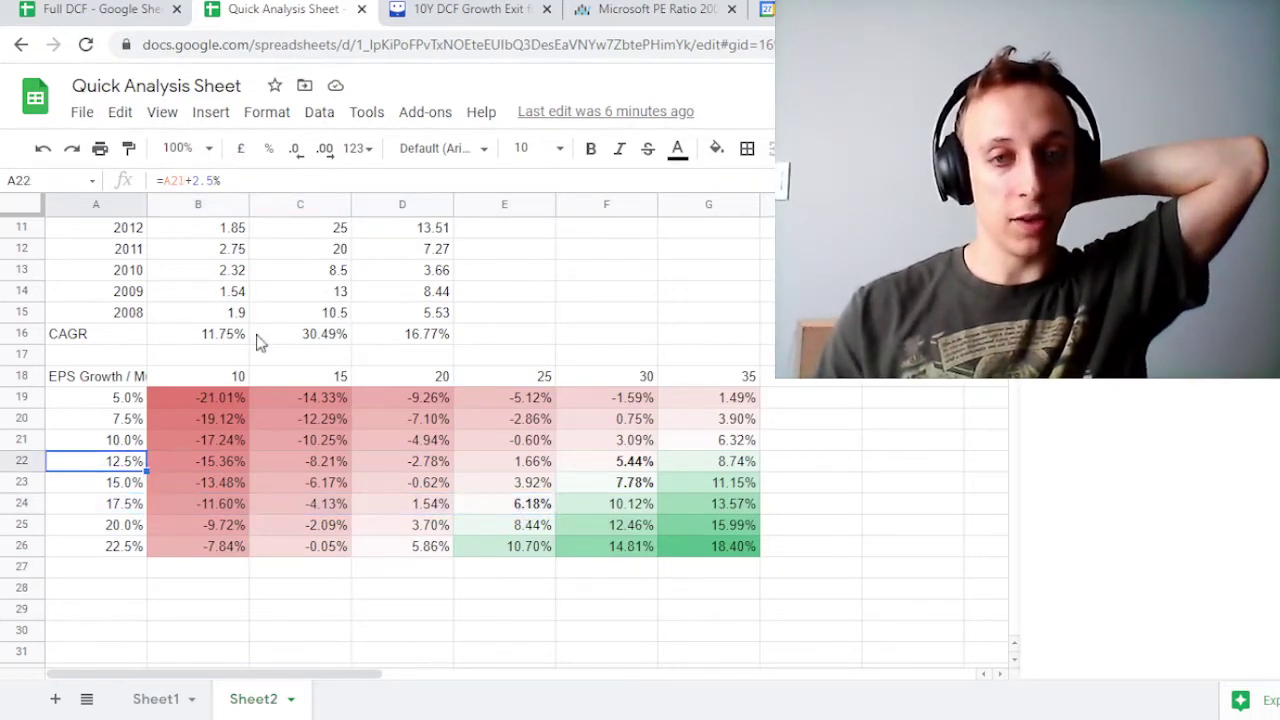
{"action": "left_click", "coordinate": [512, 463]}
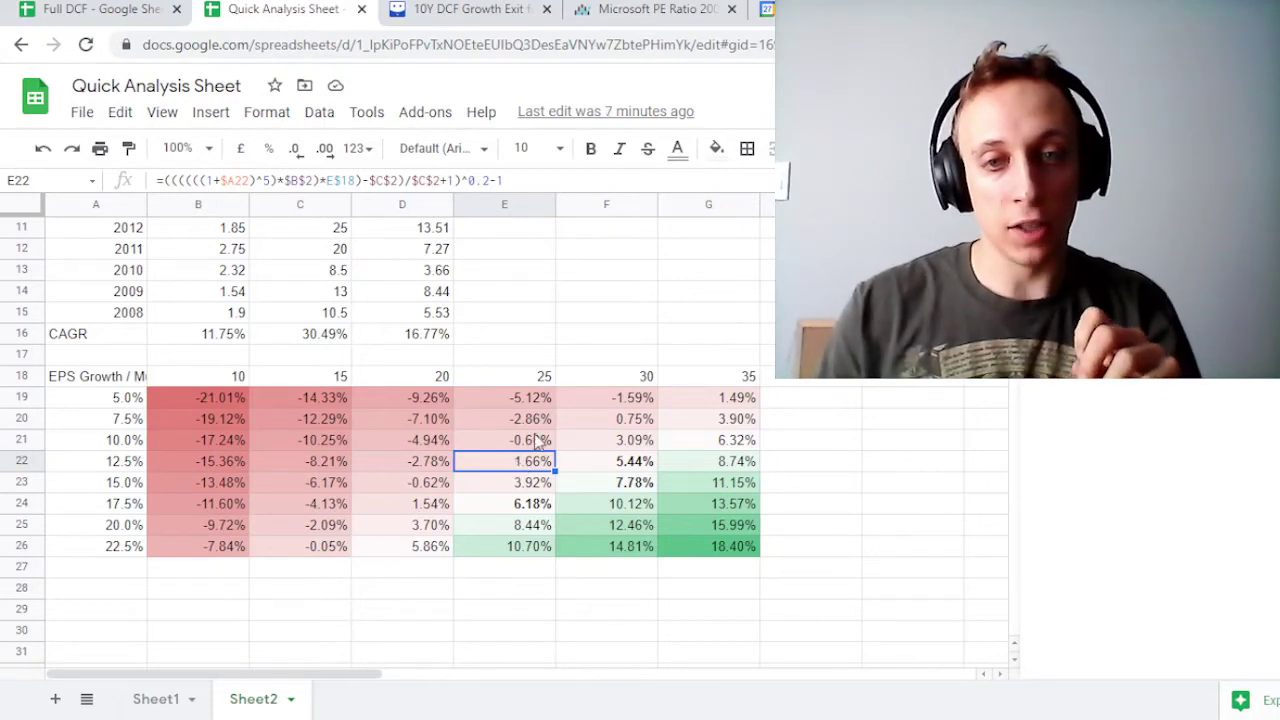
{"action": "left_click", "coordinate": [536, 443]}
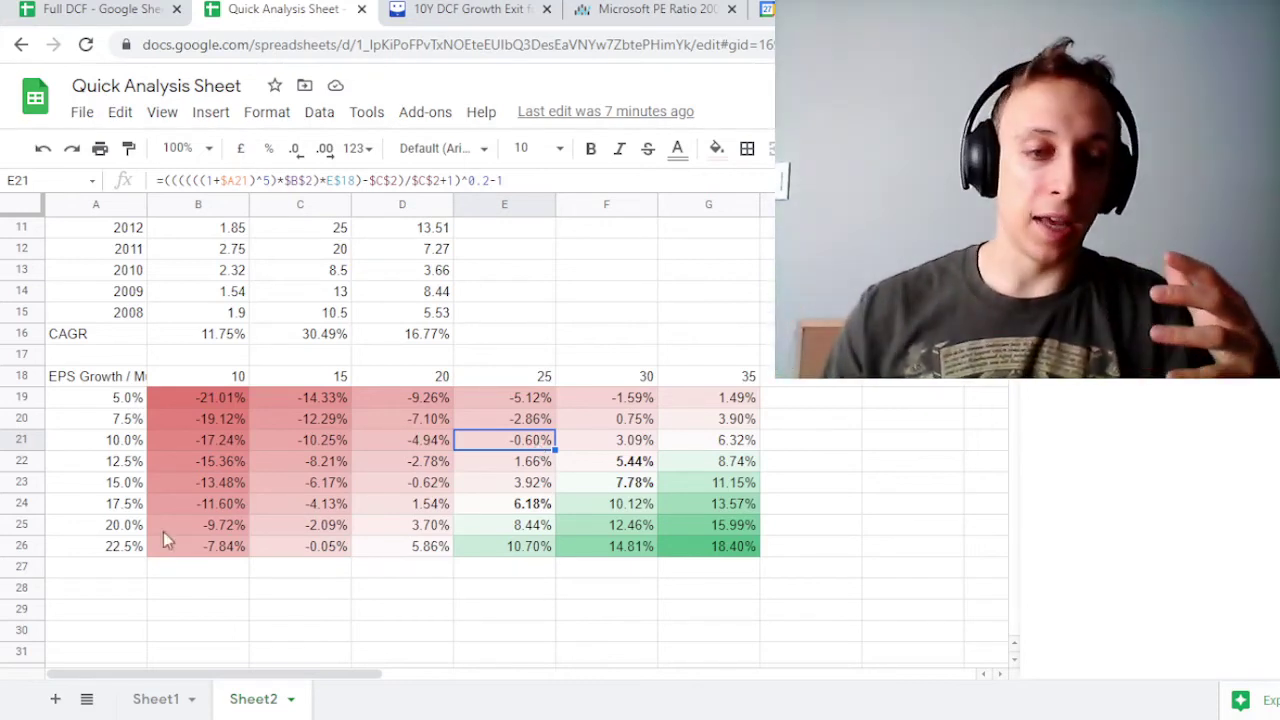
Step: Switch to Sheet1 and point out the exit multiple of 20 and the TTM Revenue input
{"action": "left_click", "coordinate": [157, 699]}
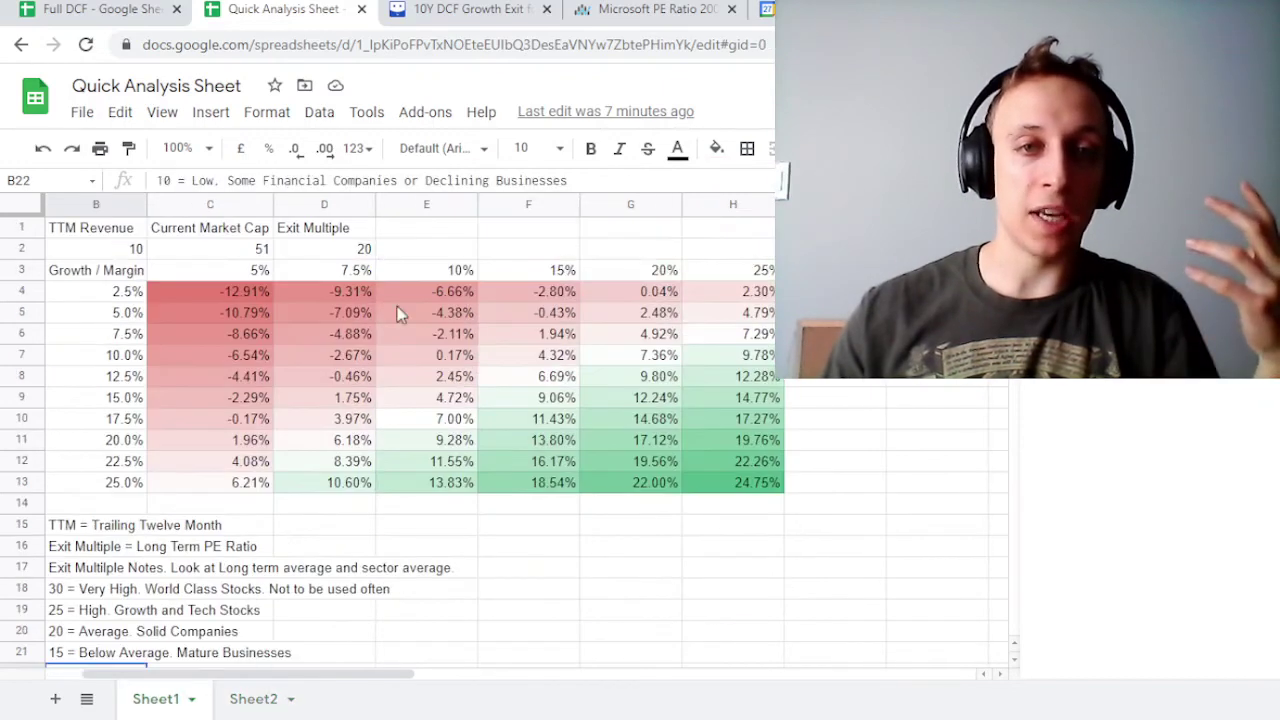
{"action": "left_click", "coordinate": [289, 257]}
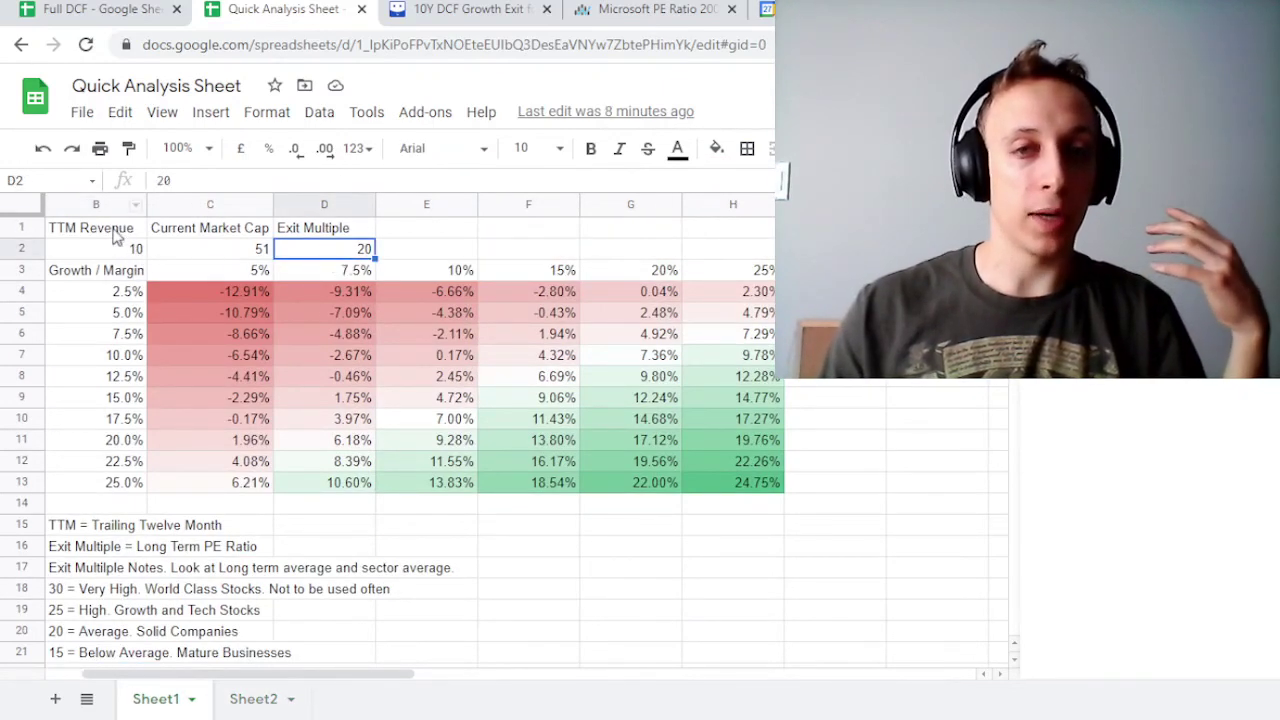
{"action": "left_click", "coordinate": [116, 236]}
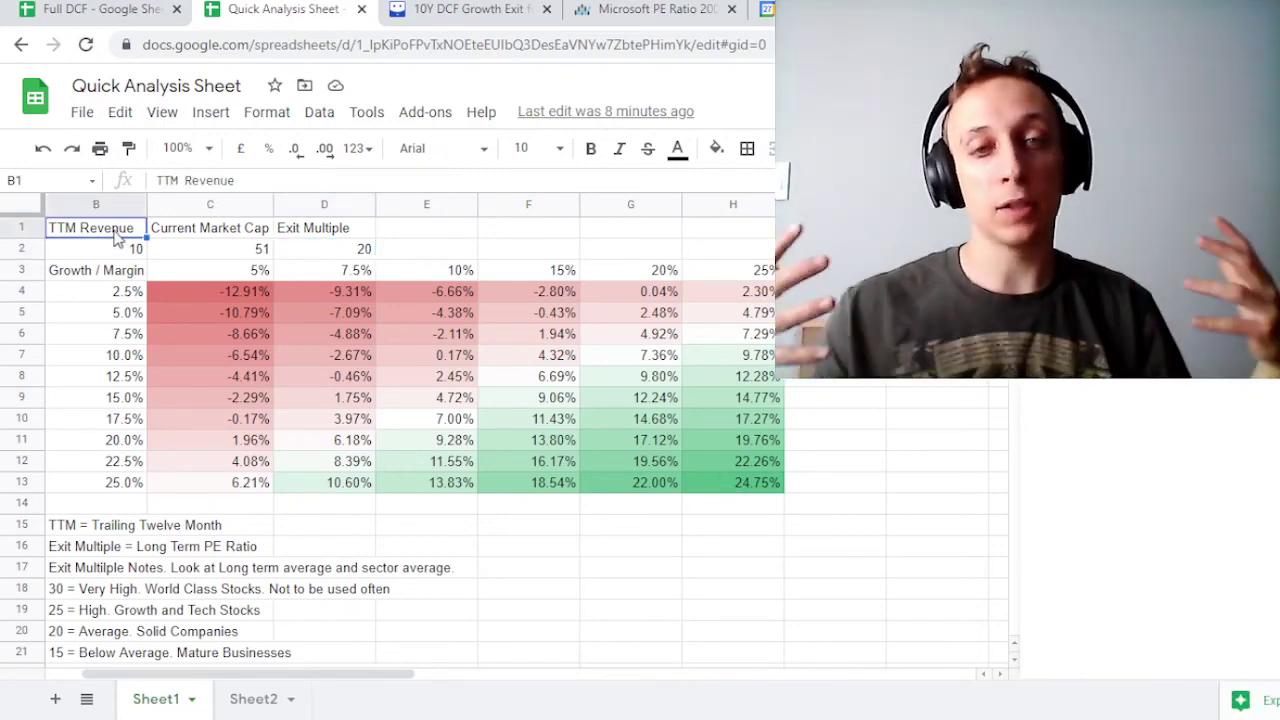